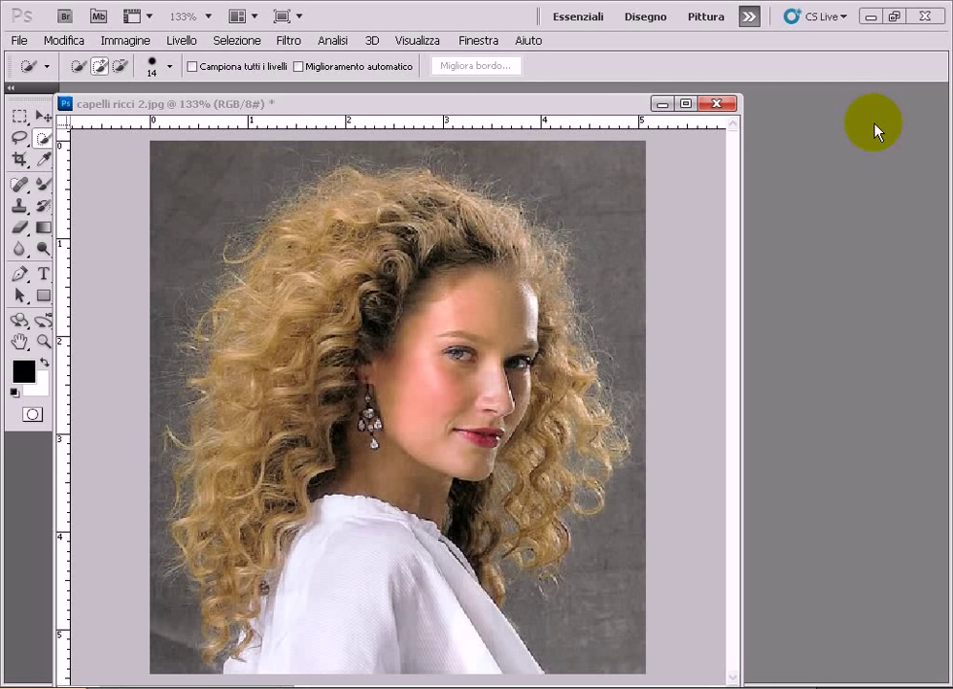
- Show the Livelli panel and duplicate the Sfondo layer as Sfondo copia
{"action": "left_click", "coordinate": [470, 43]}
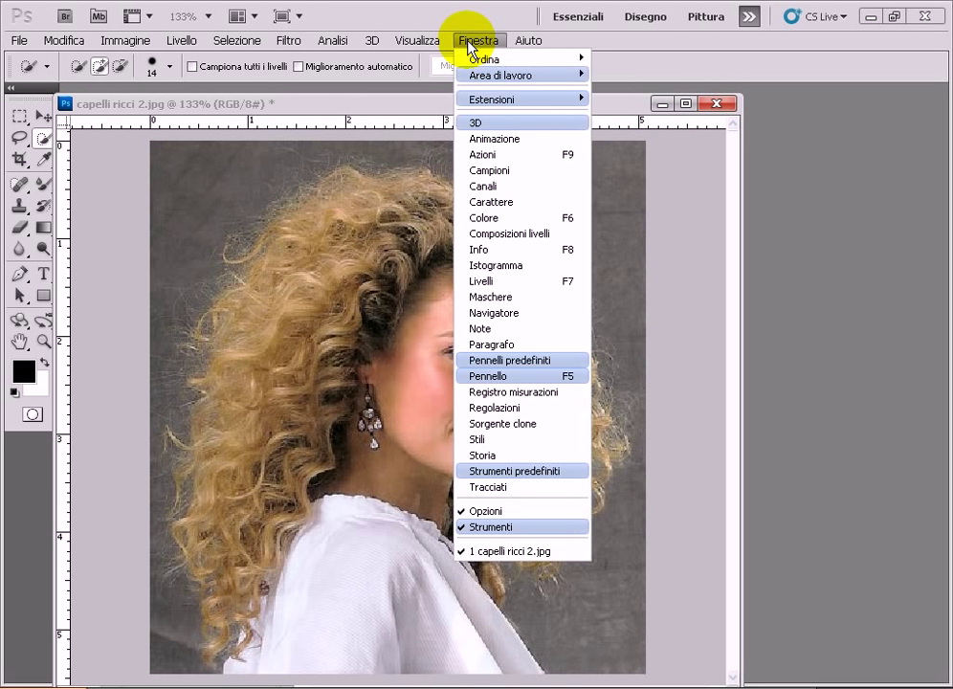
{"action": "left_click", "coordinate": [504, 282]}
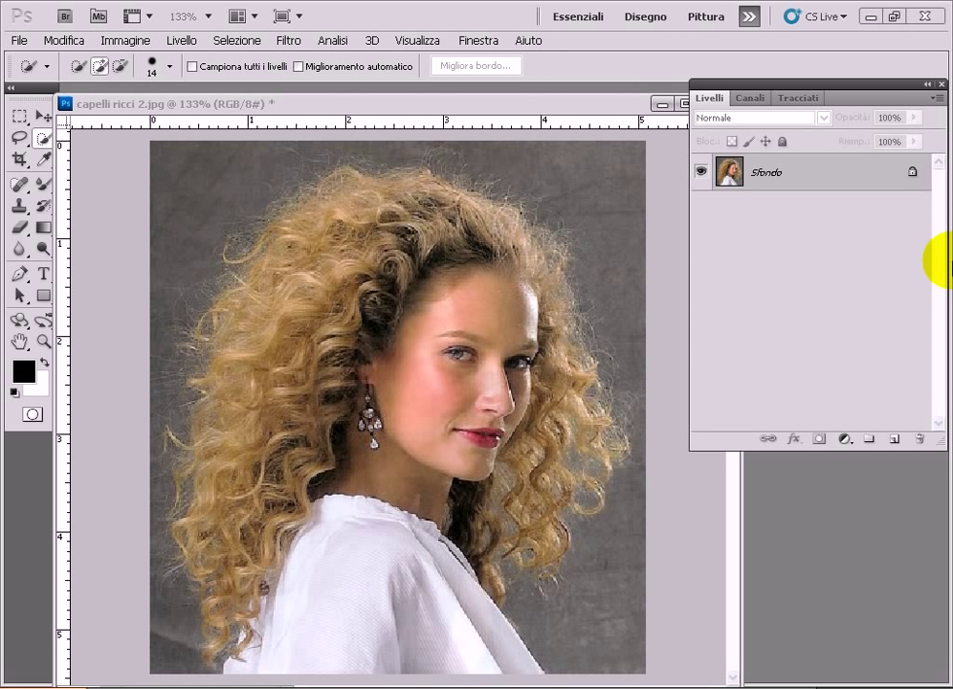
{"action": "left_click_drag", "start_coordinate": [852, 175], "coordinate": [897, 447]}
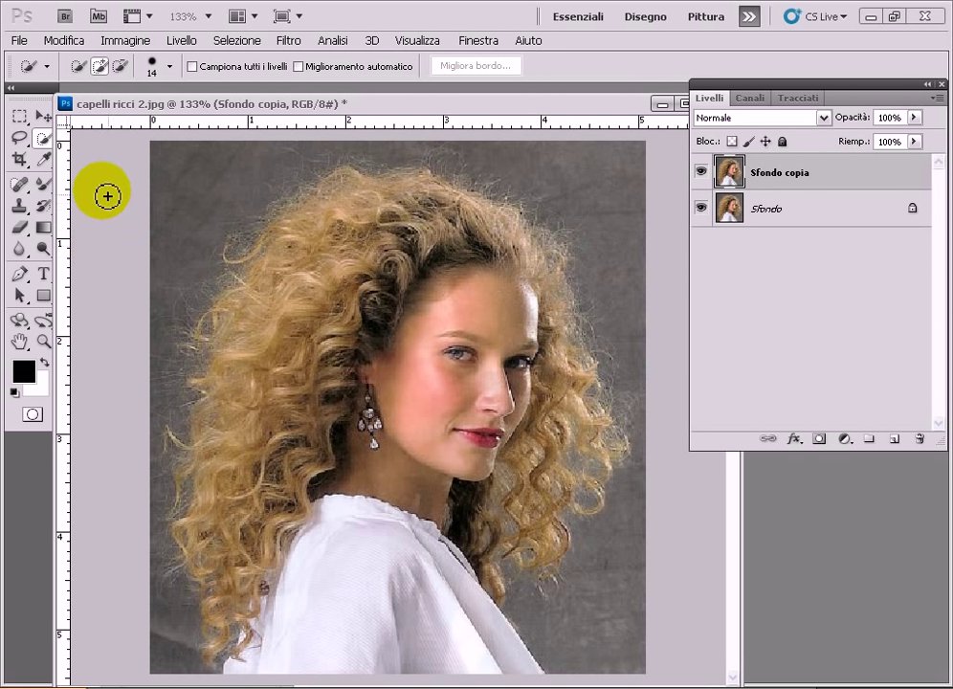
- Paint a rough Quick Selection over the woman's curly hair, face and shoulders
{"action": "left_click", "coordinate": [43, 141]}
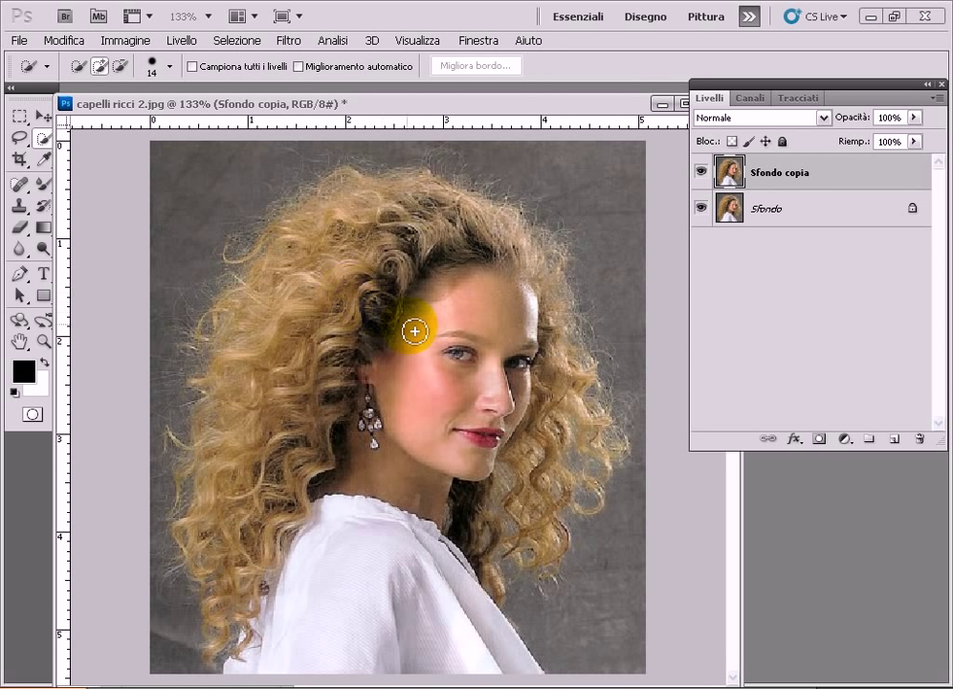
{"action": "mouse_move", "coordinate": [430, 358]}
{"action": "left_mouse_down"}
{"action": "mouse_move", "coordinate": [428, 336]}
{"action": "mouse_move", "coordinate": [461, 304]}
{"action": "mouse_move", "coordinate": [464, 315]}
{"action": "mouse_move", "coordinate": [393, 215]}
{"action": "mouse_move", "coordinate": [400, 258]}
{"action": "mouse_move", "coordinate": [386, 203]}
{"action": "mouse_move", "coordinate": [376, 201]}
{"action": "mouse_move", "coordinate": [398, 249]}
{"action": "mouse_move", "coordinate": [419, 211]}
{"action": "mouse_move", "coordinate": [460, 241]}
{"action": "mouse_move", "coordinate": [504, 215]}
{"action": "mouse_move", "coordinate": [493, 268]}
{"action": "mouse_move", "coordinate": [519, 257]}
{"action": "mouse_move", "coordinate": [510, 229]}
{"action": "mouse_move", "coordinate": [534, 299]}
{"action": "mouse_move", "coordinate": [554, 304]}
{"action": "mouse_move", "coordinate": [543, 315]}
{"action": "mouse_move", "coordinate": [546, 333]}
{"action": "mouse_move", "coordinate": [577, 381]}
{"action": "mouse_move", "coordinate": [563, 362]}
{"action": "mouse_move", "coordinate": [532, 369]}
{"action": "mouse_move", "coordinate": [564, 436]}
{"action": "mouse_move", "coordinate": [570, 414]}
{"action": "mouse_move", "coordinate": [571, 459]}
{"action": "mouse_move", "coordinate": [574, 440]}
{"action": "mouse_move", "coordinate": [598, 447]}
{"action": "mouse_move", "coordinate": [564, 419]}
{"action": "mouse_move", "coordinate": [546, 477]}
{"action": "mouse_move", "coordinate": [581, 462]}
{"action": "mouse_move", "coordinate": [574, 453]}
{"action": "mouse_move", "coordinate": [522, 512]}
{"action": "mouse_move", "coordinate": [513, 504]}
{"action": "mouse_move", "coordinate": [523, 406]}
{"action": "mouse_move", "coordinate": [506, 379]}
{"action": "mouse_move", "coordinate": [416, 422]}
{"action": "mouse_move", "coordinate": [426, 361]}
{"action": "mouse_move", "coordinate": [410, 311]}
{"action": "mouse_move", "coordinate": [306, 264]}
{"action": "mouse_move", "coordinate": [341, 282]}
{"action": "mouse_move", "coordinate": [365, 237]}
{"action": "mouse_move", "coordinate": [319, 219]}
{"action": "mouse_move", "coordinate": [330, 235]}
{"action": "mouse_move", "coordinate": [272, 277]}
{"action": "mouse_move", "coordinate": [251, 265]}
{"action": "mouse_move", "coordinate": [270, 270]}
{"action": "mouse_move", "coordinate": [256, 257]}
{"action": "mouse_move", "coordinate": [311, 288]}
{"action": "left_mouse_up"}
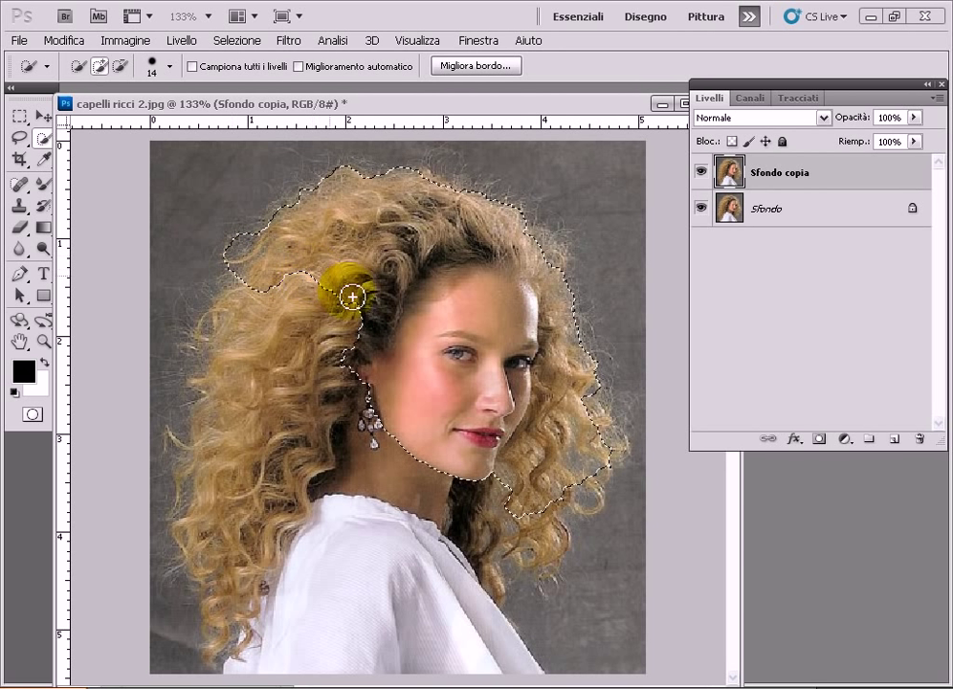
{"action": "mouse_move", "coordinate": [247, 324]}
{"action": "left_mouse_down"}
{"action": "mouse_move", "coordinate": [229, 330]}
{"action": "mouse_move", "coordinate": [283, 315]}
{"action": "mouse_move", "coordinate": [202, 329]}
{"action": "mouse_move", "coordinate": [251, 315]}
{"action": "mouse_move", "coordinate": [253, 334]}
{"action": "mouse_move", "coordinate": [199, 376]}
{"action": "mouse_move", "coordinate": [305, 340]}
{"action": "mouse_move", "coordinate": [240, 406]}
{"action": "mouse_move", "coordinate": [221, 387]}
{"action": "mouse_move", "coordinate": [234, 394]}
{"action": "mouse_move", "coordinate": [334, 374]}
{"action": "mouse_move", "coordinate": [289, 403]}
{"action": "mouse_move", "coordinate": [301, 394]}
{"action": "mouse_move", "coordinate": [351, 417]}
{"action": "mouse_move", "coordinate": [276, 453]}
{"action": "mouse_move", "coordinate": [283, 442]}
{"action": "mouse_move", "coordinate": [238, 433]}
{"action": "mouse_move", "coordinate": [191, 455]}
{"action": "mouse_move", "coordinate": [300, 444]}
{"action": "left_mouse_up"}
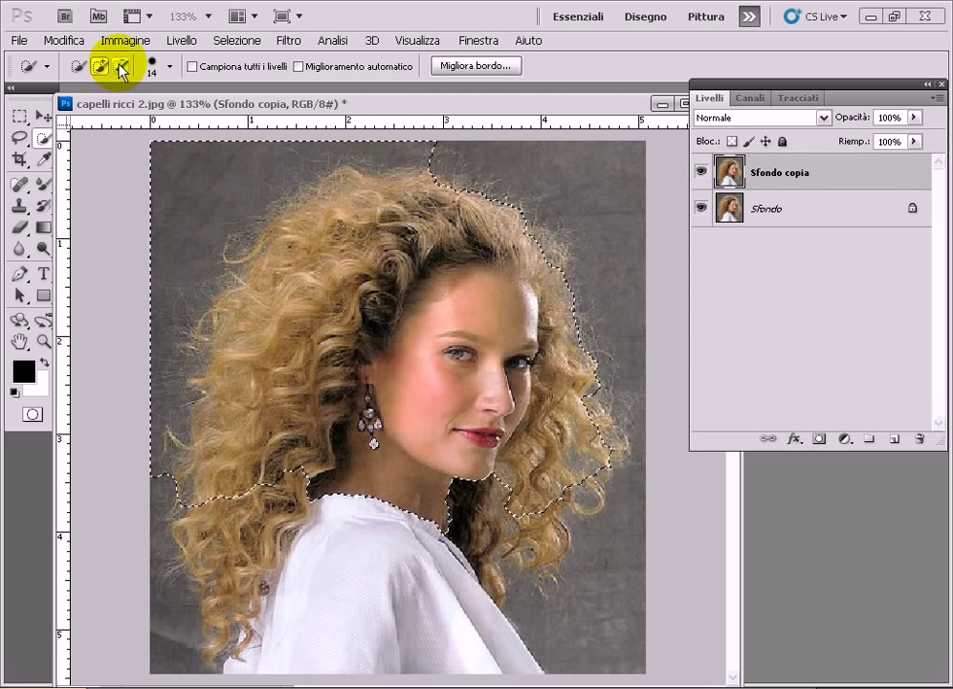
- Subtract the grey top-left background from the selection, add the white shirt, and tidy the hair edge
{"action": "left_click", "coordinate": [122, 66]}
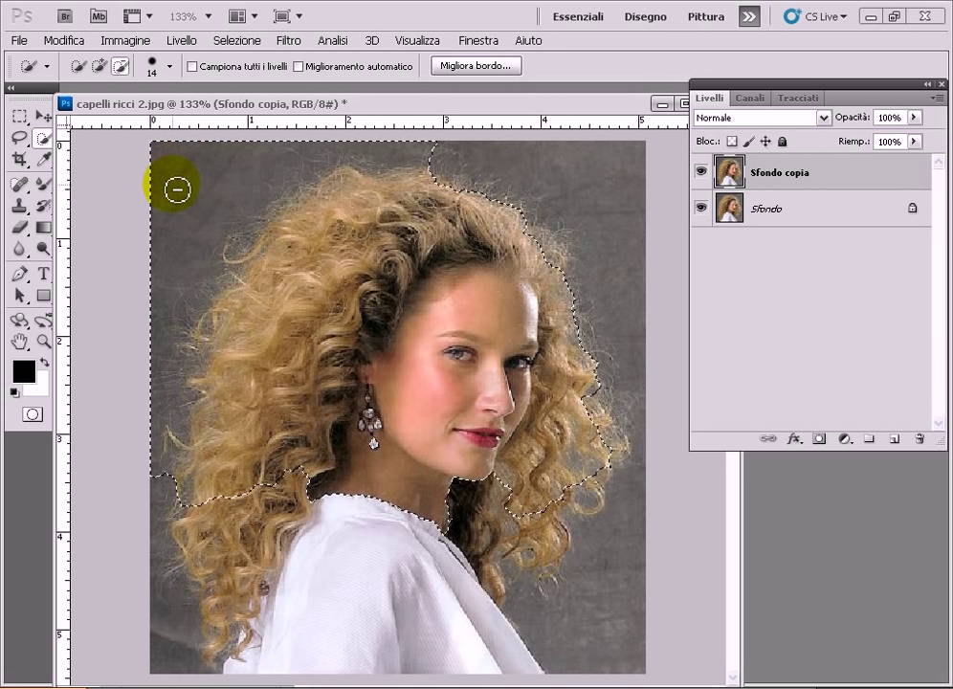
{"action": "mouse_move", "coordinate": [150, 154]}
{"action": "left_mouse_down"}
{"action": "mouse_move", "coordinate": [220, 225]}
{"action": "mouse_move", "coordinate": [230, 191]}
{"action": "mouse_move", "coordinate": [330, 134]}
{"action": "mouse_move", "coordinate": [339, 156]}
{"action": "mouse_move", "coordinate": [400, 132]}
{"action": "mouse_move", "coordinate": [400, 144]}
{"action": "mouse_move", "coordinate": [450, 155]}
{"action": "mouse_move", "coordinate": [434, 157]}
{"action": "mouse_move", "coordinate": [442, 151]}
{"action": "left_mouse_up"}
{"action": "mouse_move", "coordinate": [192, 298]}
{"action": "left_mouse_down"}
{"action": "mouse_move", "coordinate": [149, 311]}
{"action": "mouse_move", "coordinate": [175, 355]}
{"action": "mouse_move", "coordinate": [134, 383]}
{"action": "mouse_move", "coordinate": [180, 398]}
{"action": "left_mouse_up"}
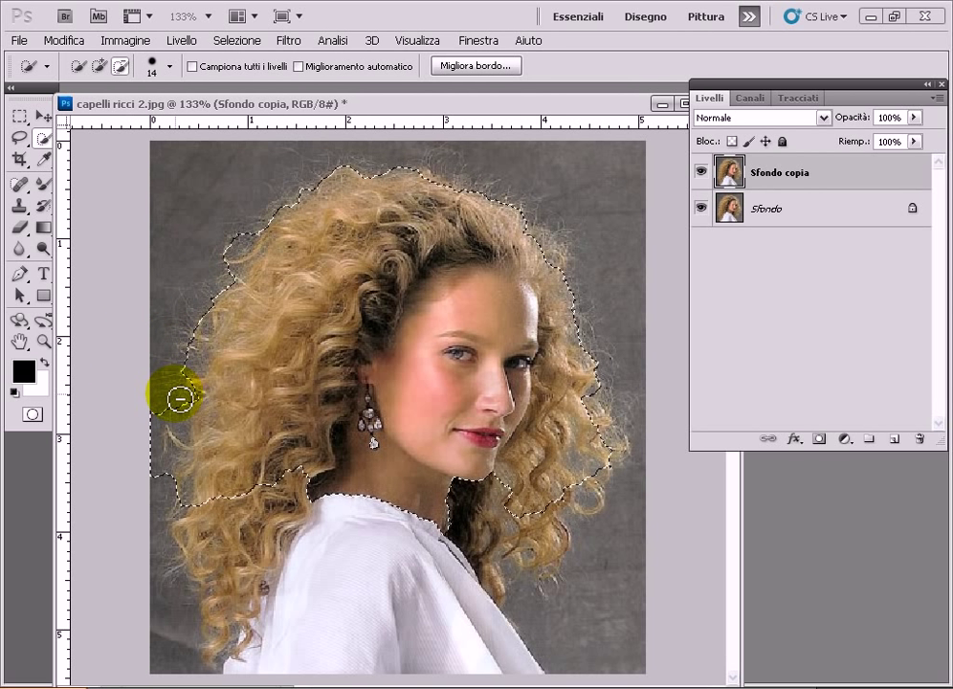
{"action": "mouse_move", "coordinate": [468, 531]}
{"action": "left_mouse_down"}
{"action": "mouse_move", "coordinate": [486, 555]}
{"action": "mouse_move", "coordinate": [353, 535]}
{"action": "mouse_move", "coordinate": [385, 574]}
{"action": "mouse_move", "coordinate": [395, 572]}
{"action": "mouse_move", "coordinate": [381, 574]}
{"action": "mouse_move", "coordinate": [502, 570]}
{"action": "mouse_move", "coordinate": [551, 556]}
{"action": "mouse_move", "coordinate": [602, 483]}
{"action": "mouse_move", "coordinate": [598, 391]}
{"action": "mouse_move", "coordinate": [565, 337]}
{"action": "mouse_move", "coordinate": [581, 289]}
{"action": "mouse_move", "coordinate": [457, 214]}
{"action": "mouse_move", "coordinate": [259, 257]}
{"action": "mouse_move", "coordinate": [245, 344]}
{"action": "mouse_move", "coordinate": [259, 354]}
{"action": "left_mouse_up"}
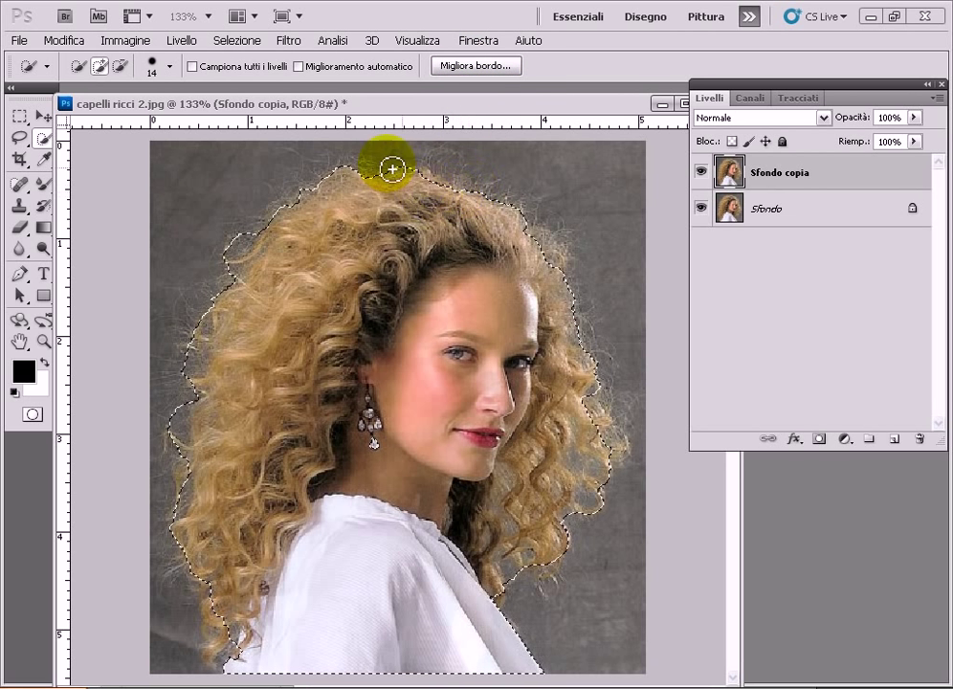
{"action": "left_click_drag", "start_coordinate": [451, 189], "coordinate": [435, 174]}
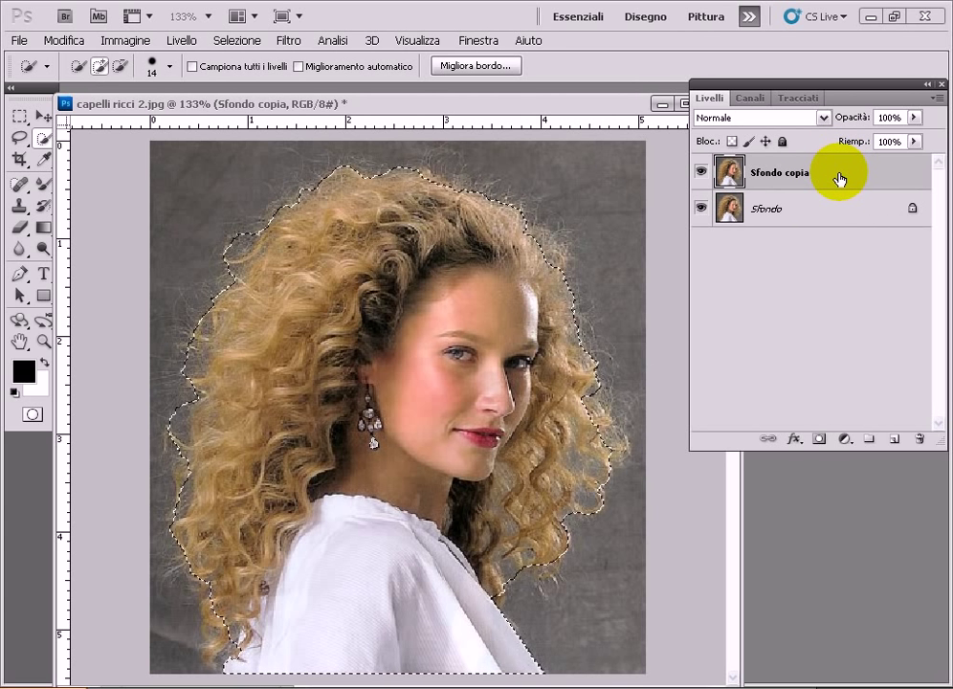
- Mask Sfondo copia with the selection, check the cutout by toggling Sfondo, then select Sfondo
{"action": "left_click", "coordinate": [820, 441]}
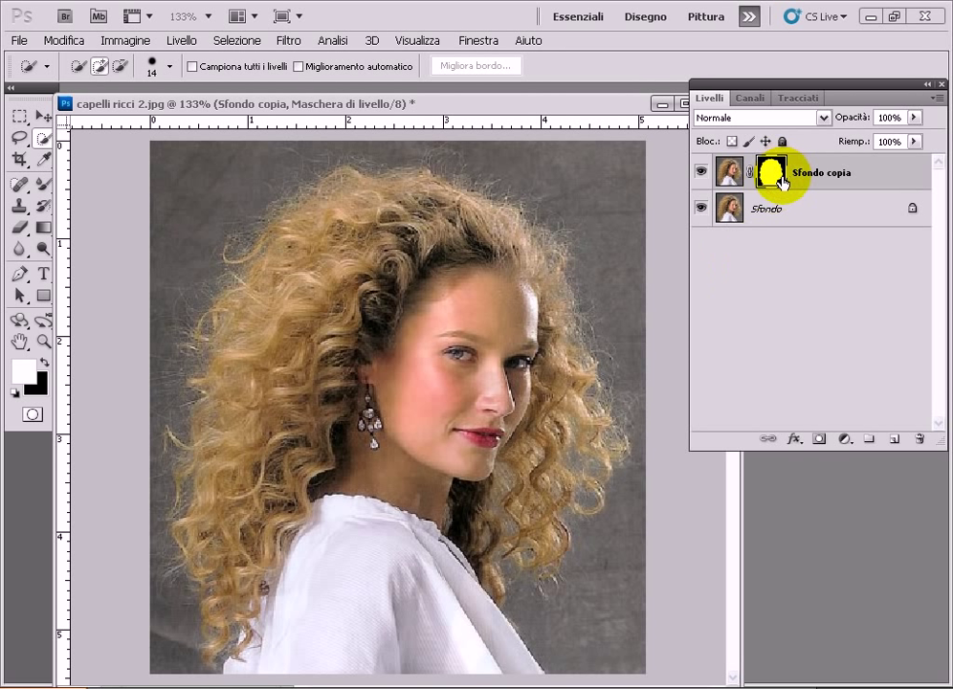
{"action": "left_click", "coordinate": [703, 209]}
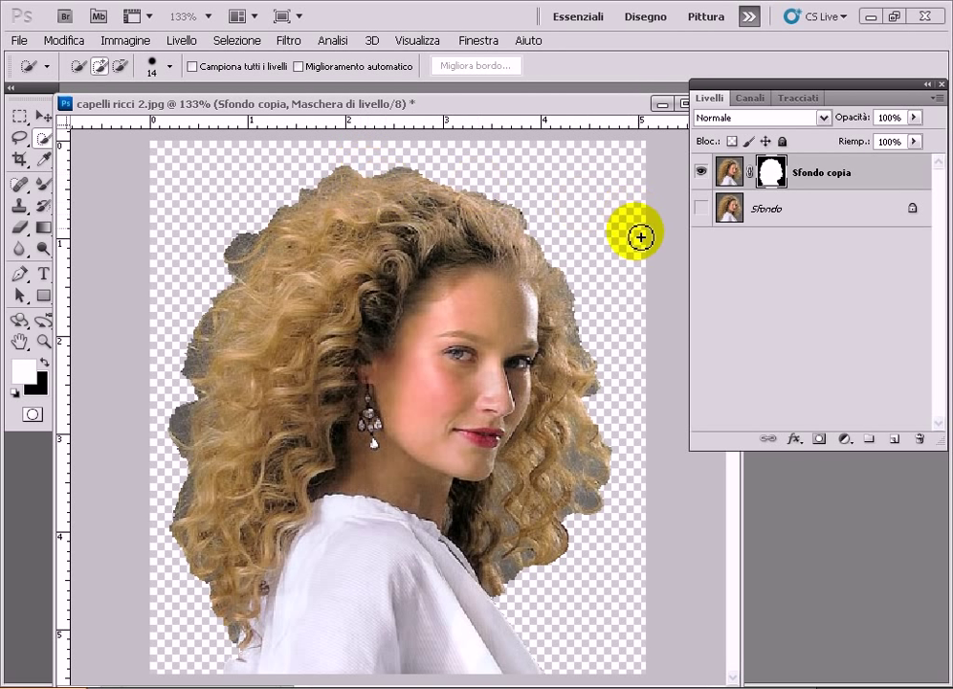
{"action": "left_click", "coordinate": [702, 209]}
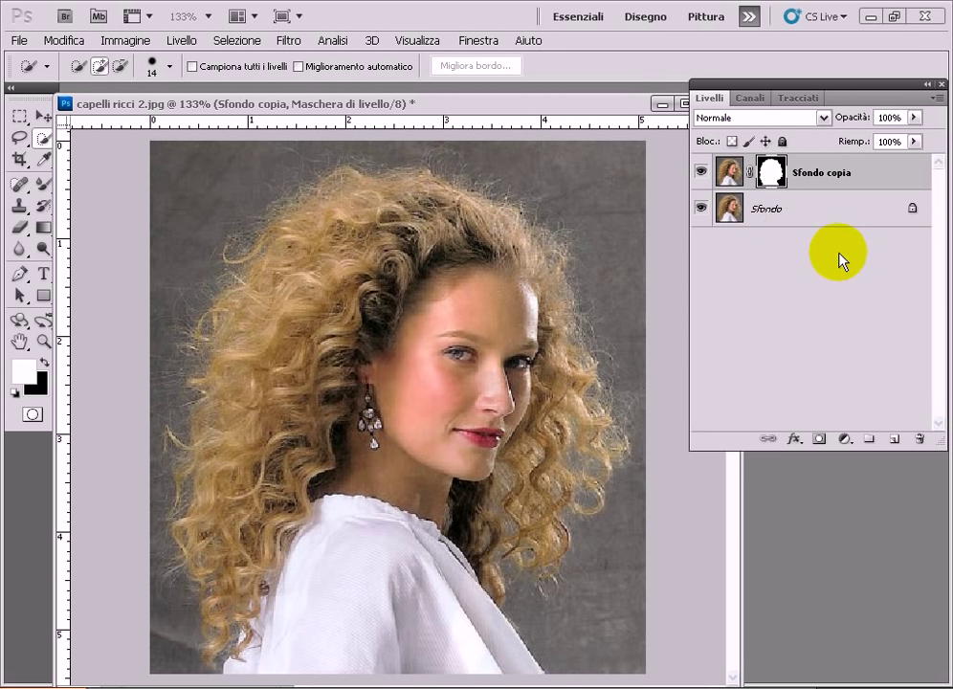
{"action": "left_click", "coordinate": [837, 214]}
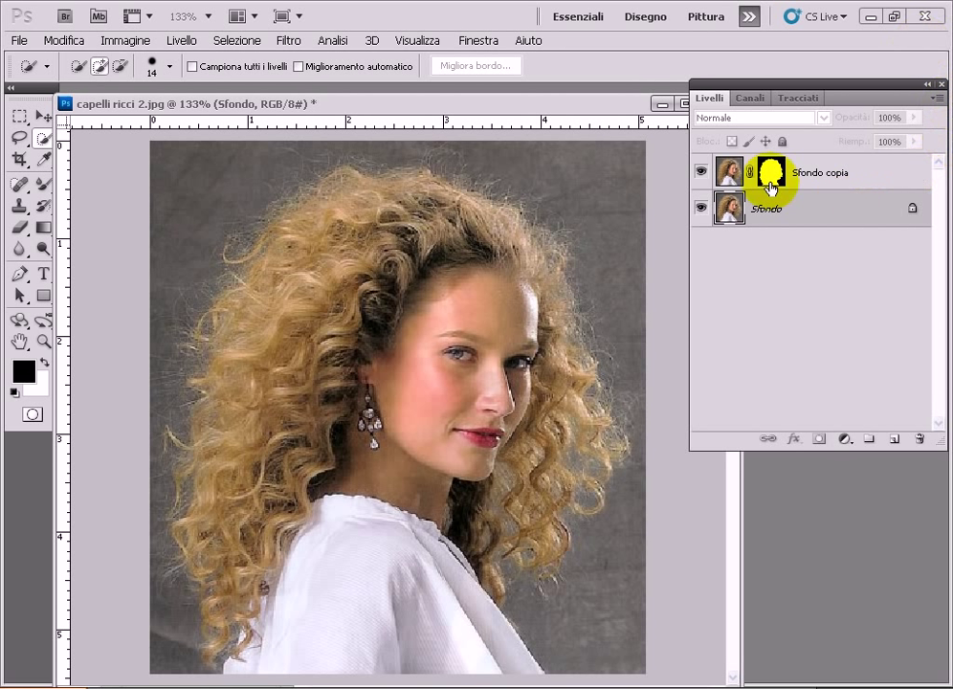
- Reselect the hair selection on Sfondo and bring up the Migliora bordo dialog
{"action": "left_click", "coordinate": [236, 41]}
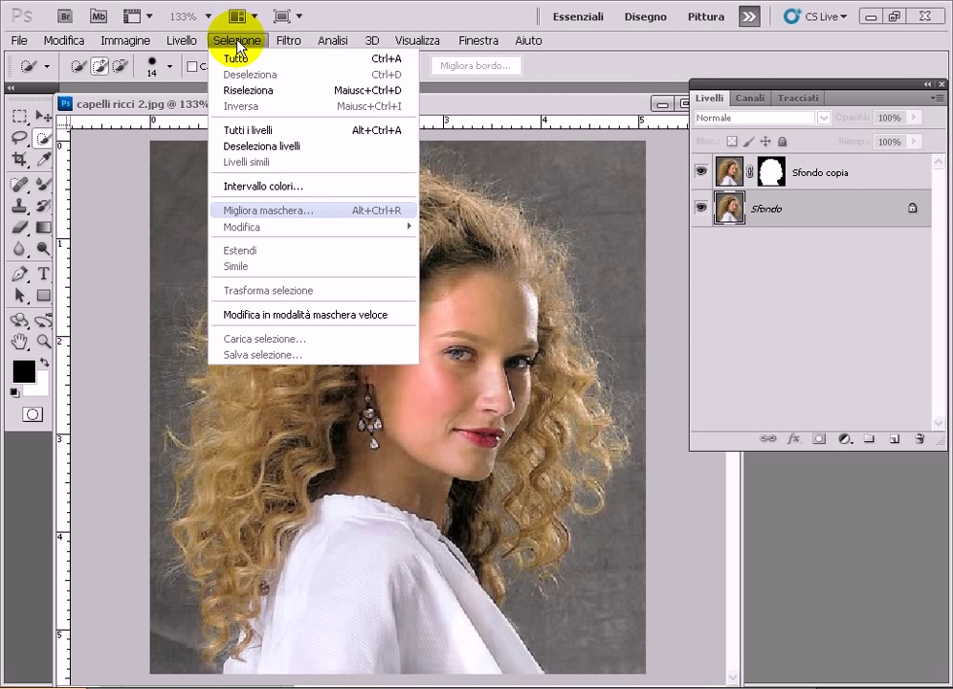
{"action": "left_click", "coordinate": [246, 89]}
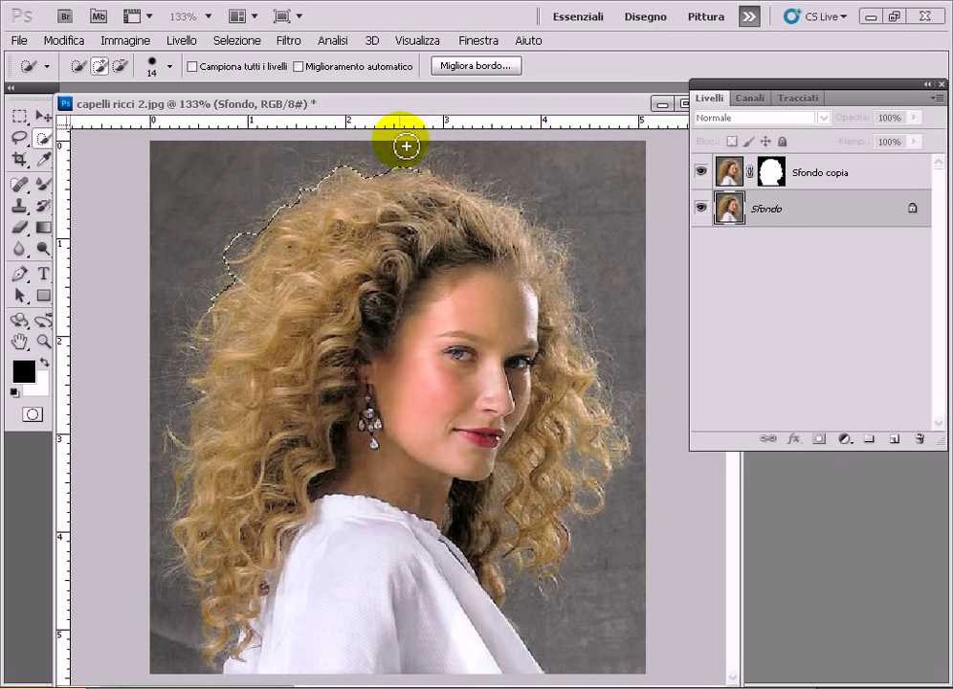
{"action": "left_click", "coordinate": [484, 73]}
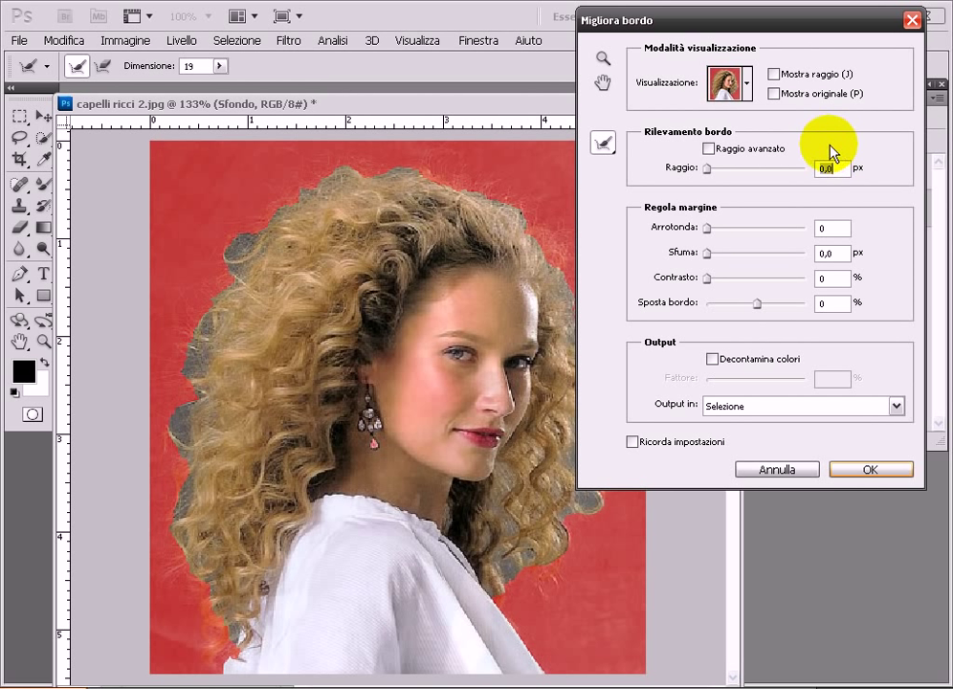
- Set the Migliora bordo preview to Su nero (B) and move the dialog aside
{"action": "left_click", "coordinate": [747, 87]}
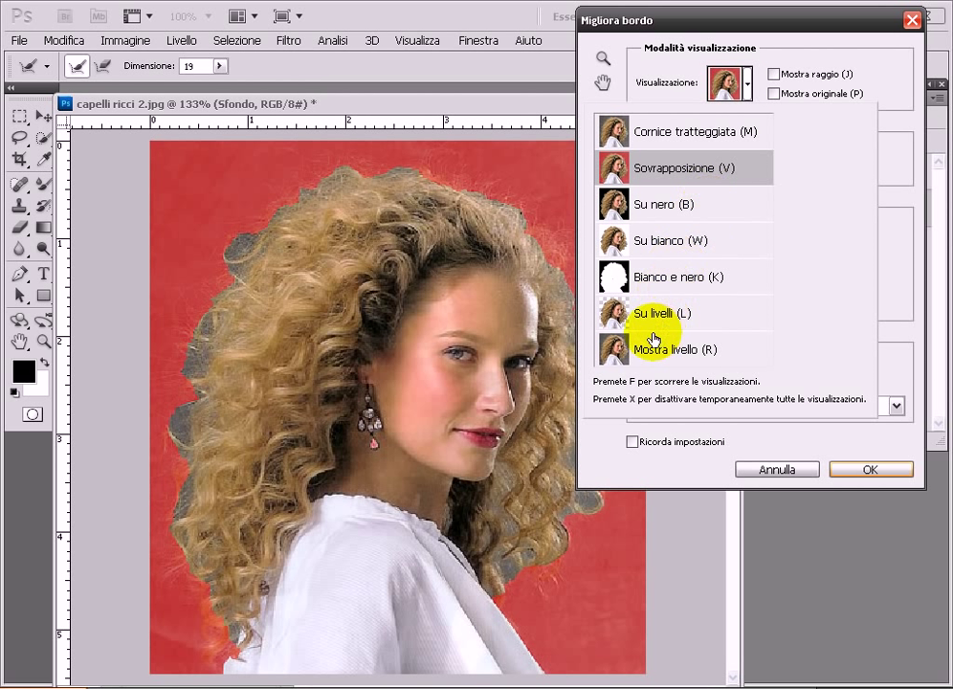
{"action": "left_click", "coordinate": [622, 207]}
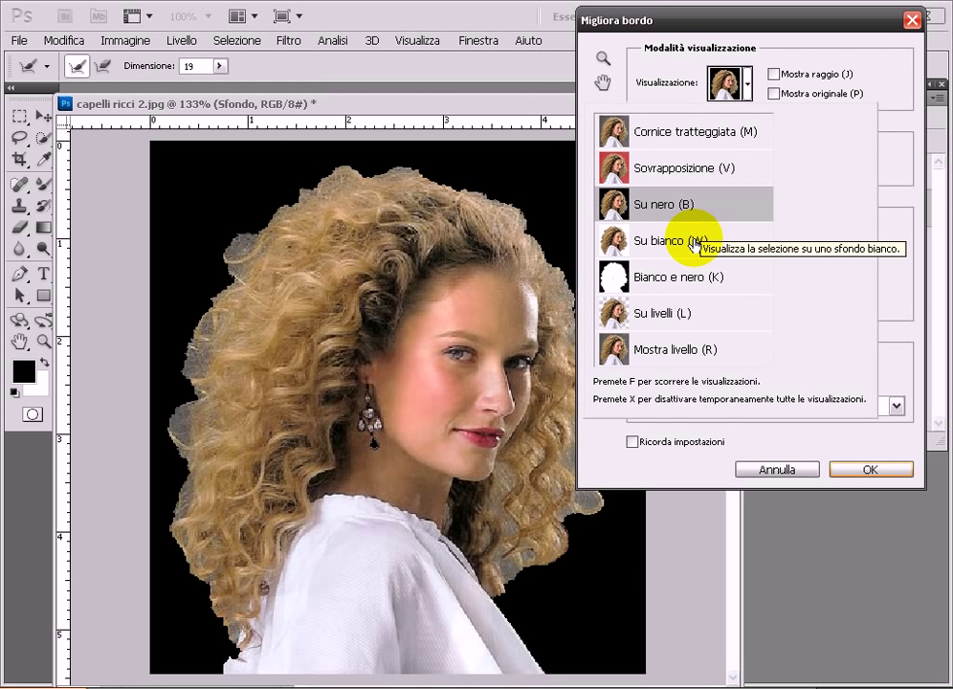
{"action": "left_click_drag", "start_coordinate": [742, 23], "coordinate": [781, 21]}
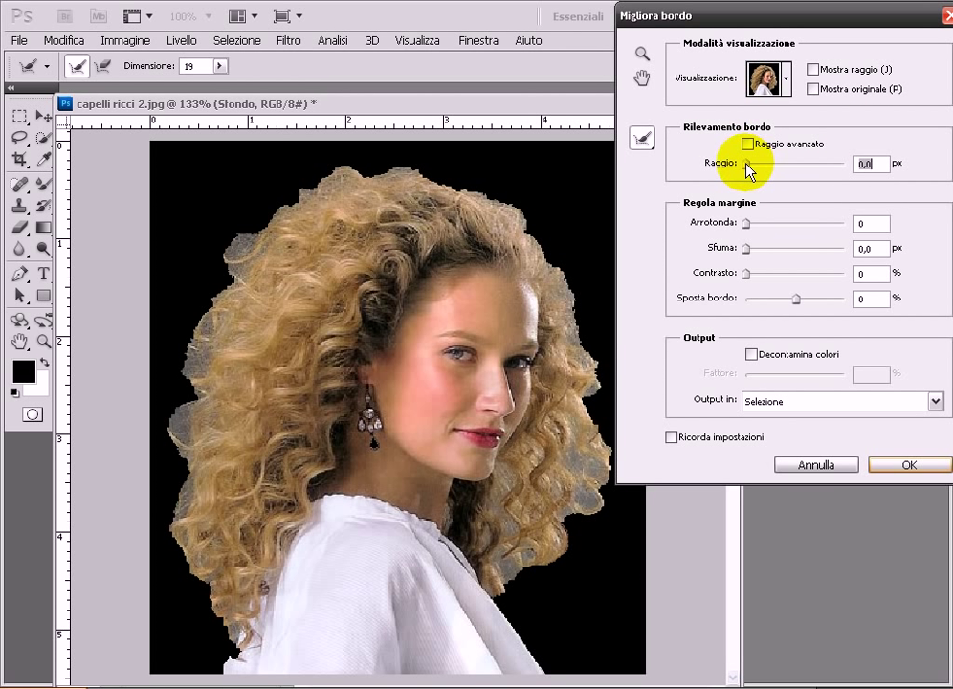
- Raise the Migliora bordo Raggio to 35,2 px
{"action": "left_click_drag", "start_coordinate": [768, 170], "coordinate": [782, 170]}
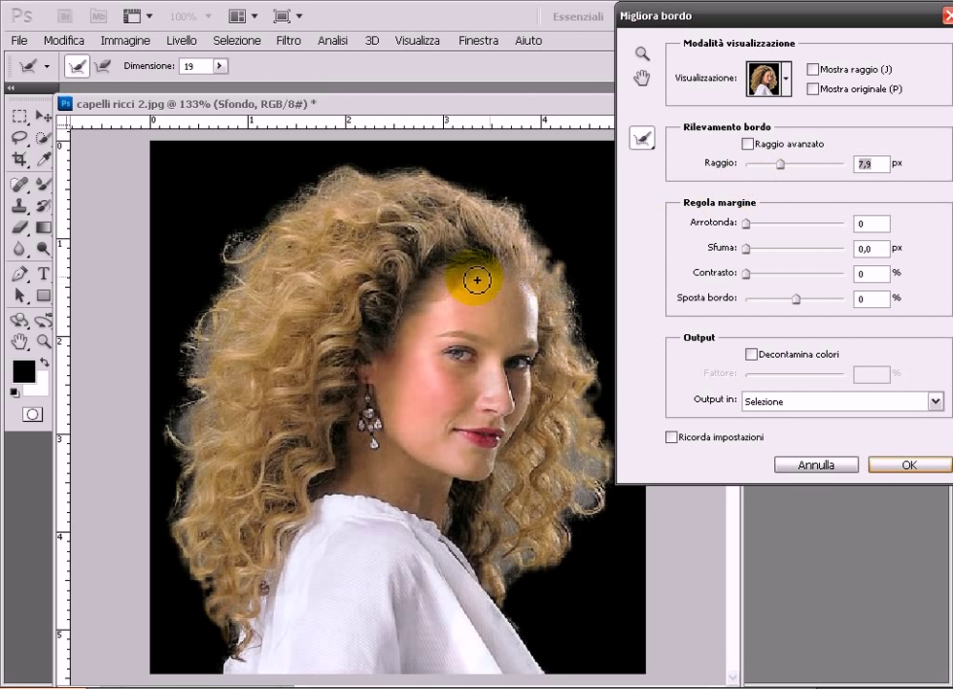
{"action": "left_click_drag", "start_coordinate": [781, 170], "coordinate": [797, 169]}
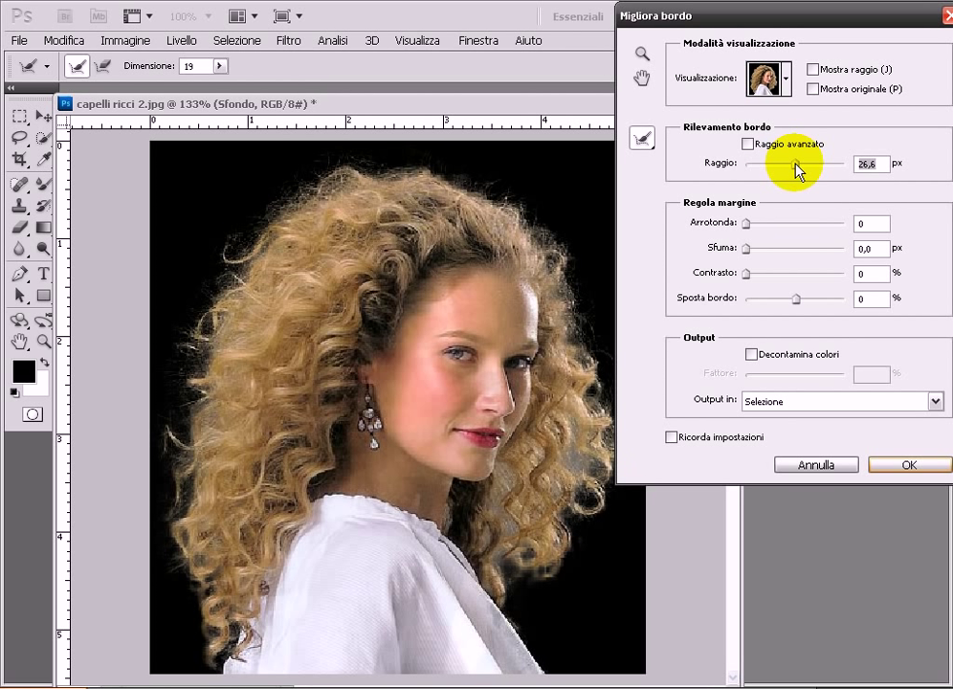
{"action": "left_click_drag", "start_coordinate": [793, 178], "coordinate": [799, 171]}
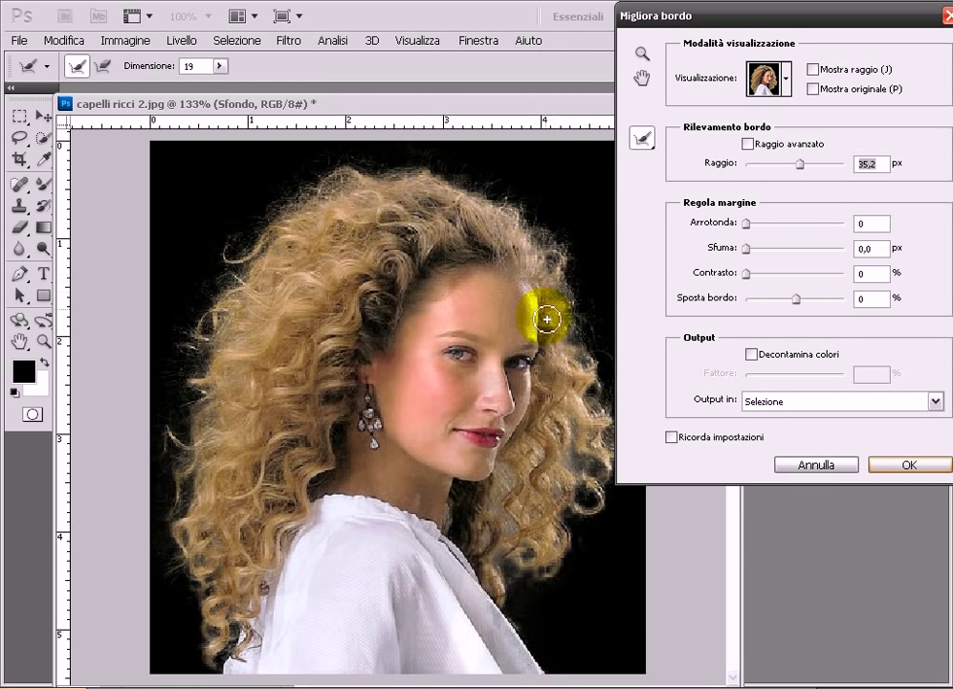
- Brush Refine Radius over the hair edge along the left side and top of the head
{"action": "mouse_move", "coordinate": [552, 247]}
{"action": "left_mouse_down"}
{"action": "mouse_move", "coordinate": [193, 438]}
{"action": "mouse_move", "coordinate": [346, 177]}
{"action": "left_mouse_up"}
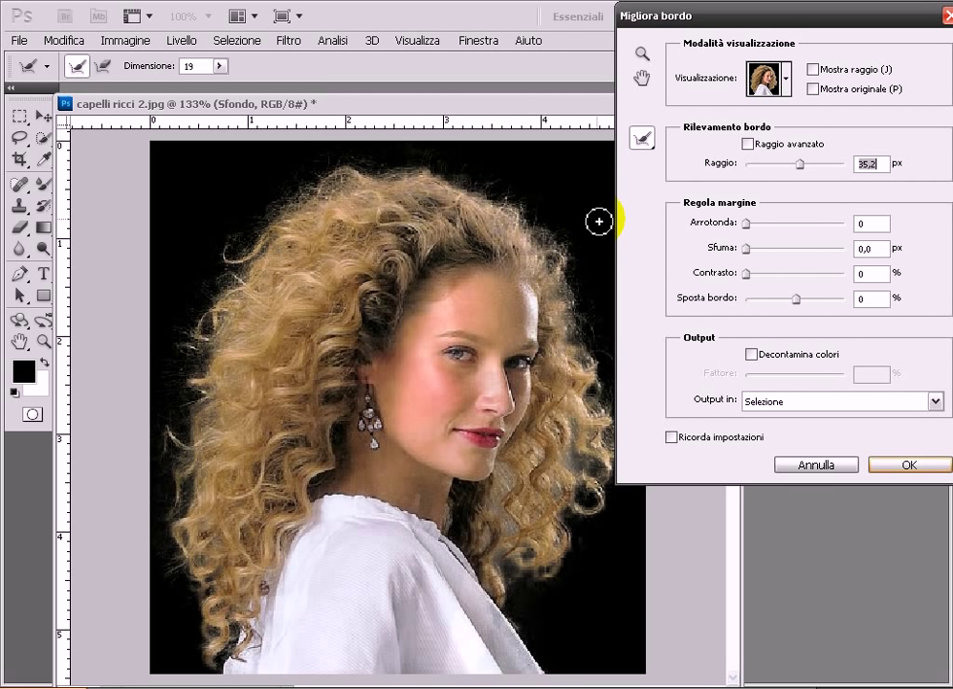
{"action": "mouse_move", "coordinate": [599, 221]}
{"action": "left_mouse_down"}
{"action": "mouse_move", "coordinate": [559, 244]}
{"action": "mouse_move", "coordinate": [557, 212]}
{"action": "left_mouse_up"}
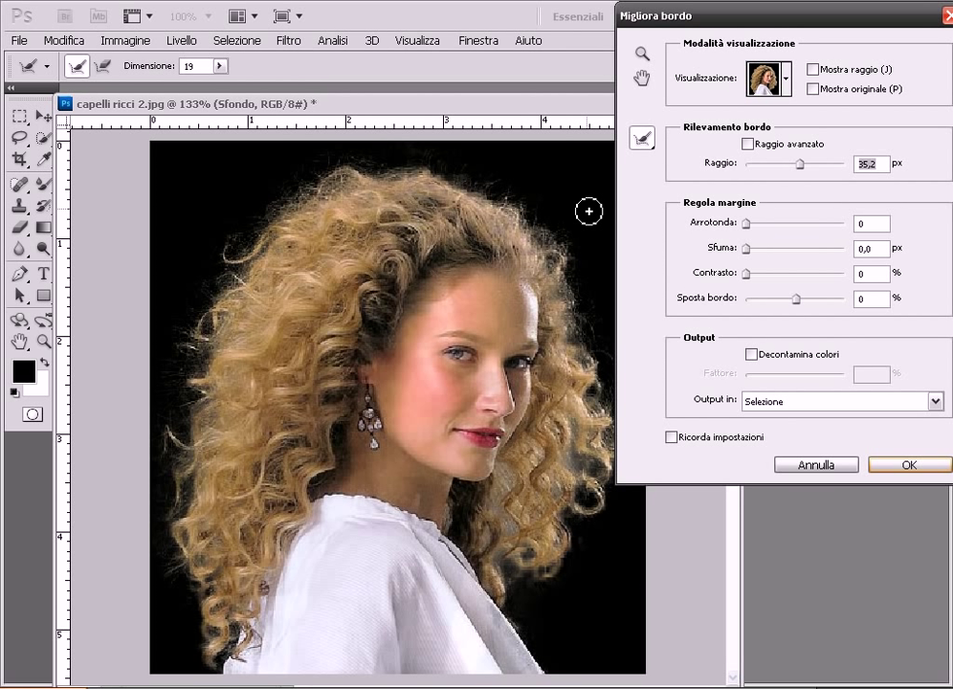
{"action": "left_click_drag", "start_coordinate": [588, 210], "coordinate": [447, 164]}
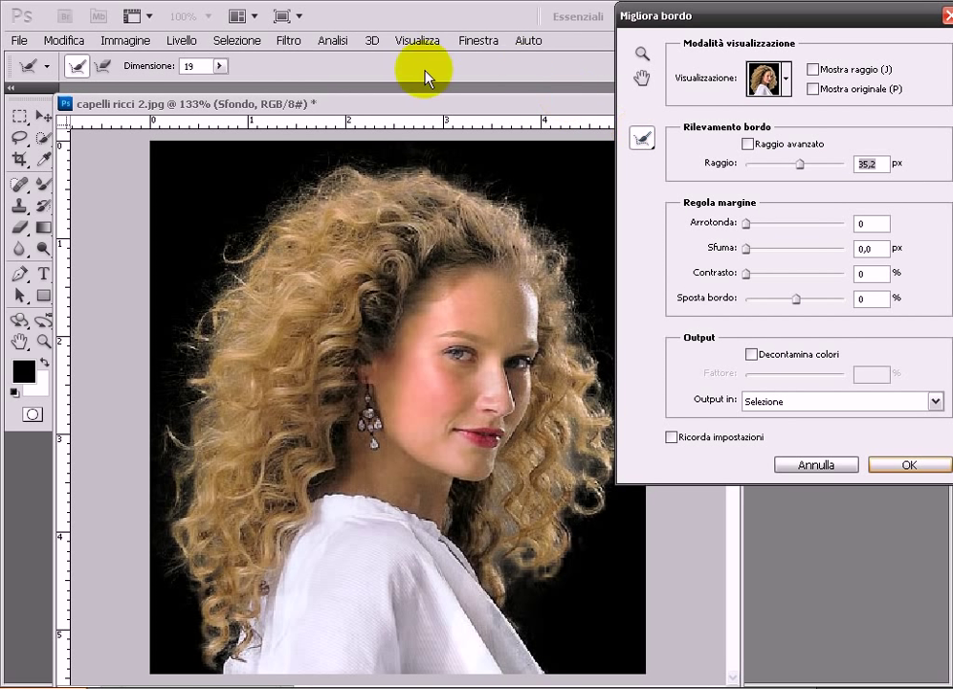
- Set the refine brush size to 24 px
{"action": "left_click", "coordinate": [221, 66]}
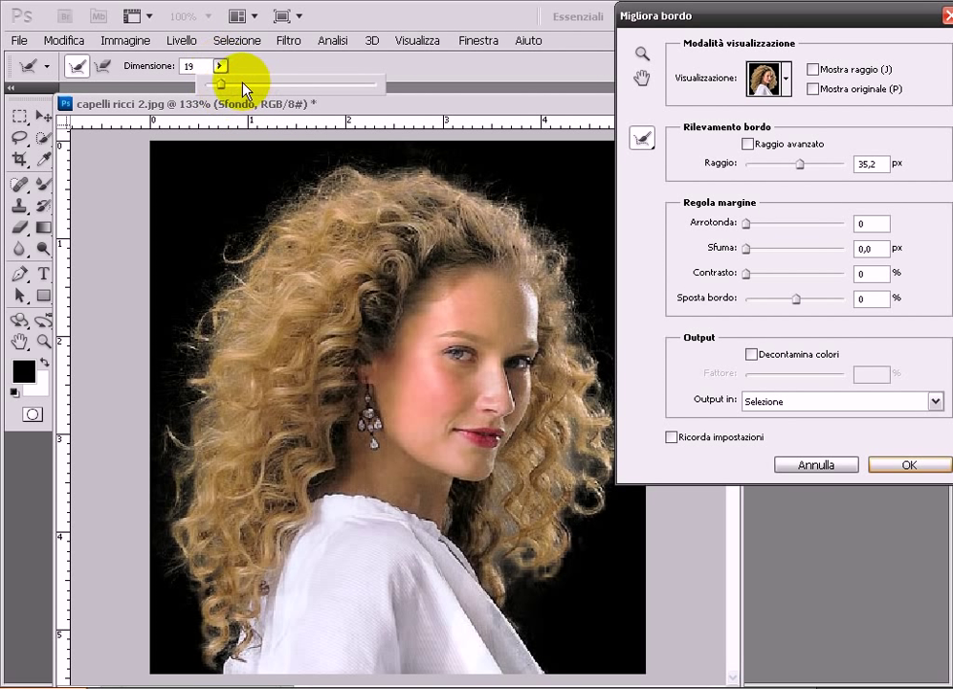
{"action": "left_click_drag", "start_coordinate": [235, 83], "coordinate": [225, 91]}
{"action": "mouse_move", "coordinate": [324, 187]}
{"action": "left_mouse_down"}
{"action": "mouse_move", "coordinate": [349, 175]}
{"action": "mouse_move", "coordinate": [254, 227]}
{"action": "mouse_move", "coordinate": [187, 331]}
{"action": "mouse_move", "coordinate": [182, 370]}
{"action": "left_mouse_up"}
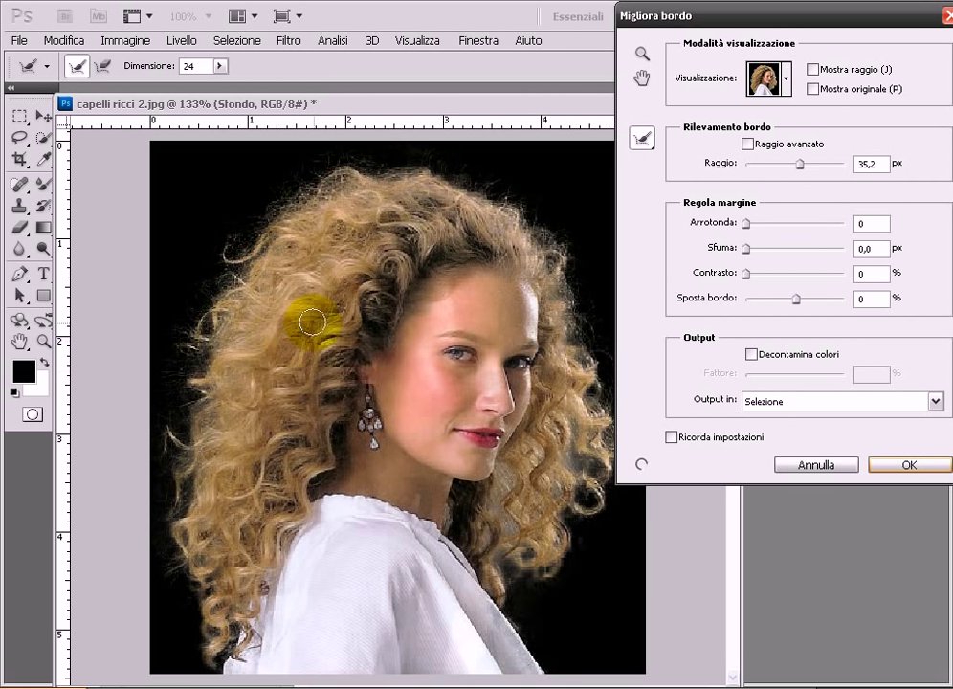
- Paint refine strokes along the top, left side, right side and shoulder hair edges
{"action": "mouse_move", "coordinate": [287, 330]}
{"action": "left_mouse_down"}
{"action": "mouse_move", "coordinate": [268, 220]}
{"action": "mouse_move", "coordinate": [287, 232]}
{"action": "left_mouse_up"}
{"action": "mouse_move", "coordinate": [202, 385]}
{"action": "left_mouse_down"}
{"action": "mouse_move", "coordinate": [167, 543]}
{"action": "mouse_move", "coordinate": [193, 574]}
{"action": "left_mouse_up"}
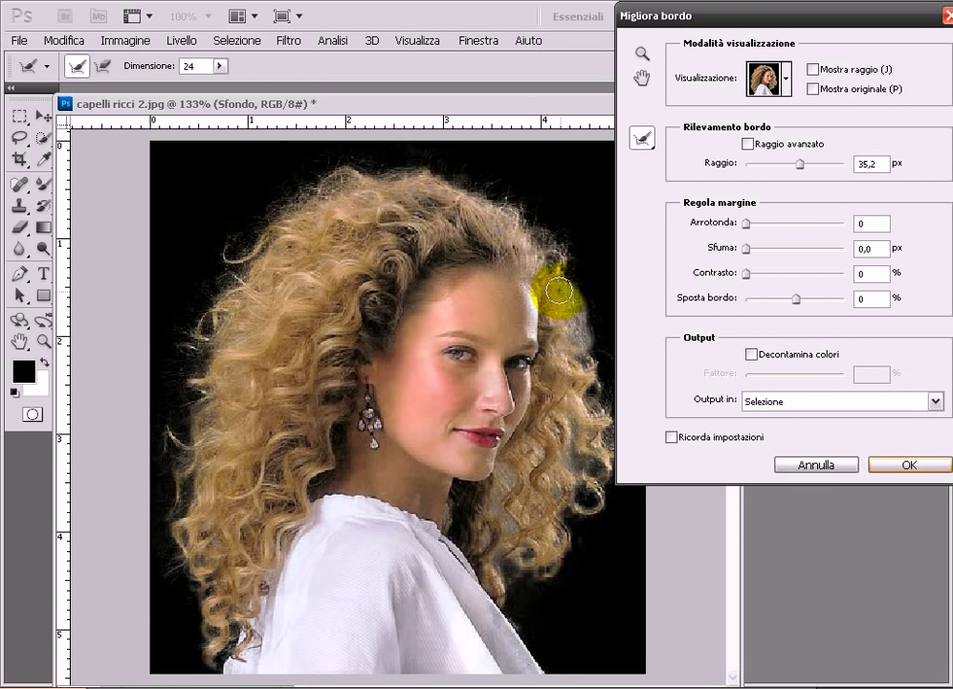
{"action": "mouse_move", "coordinate": [557, 289]}
{"action": "left_mouse_down"}
{"action": "mouse_move", "coordinate": [553, 266]}
{"action": "mouse_move", "coordinate": [521, 226]}
{"action": "mouse_move", "coordinate": [425, 172]}
{"action": "mouse_move", "coordinate": [351, 172]}
{"action": "mouse_move", "coordinate": [306, 187]}
{"action": "mouse_move", "coordinate": [305, 199]}
{"action": "left_mouse_up"}
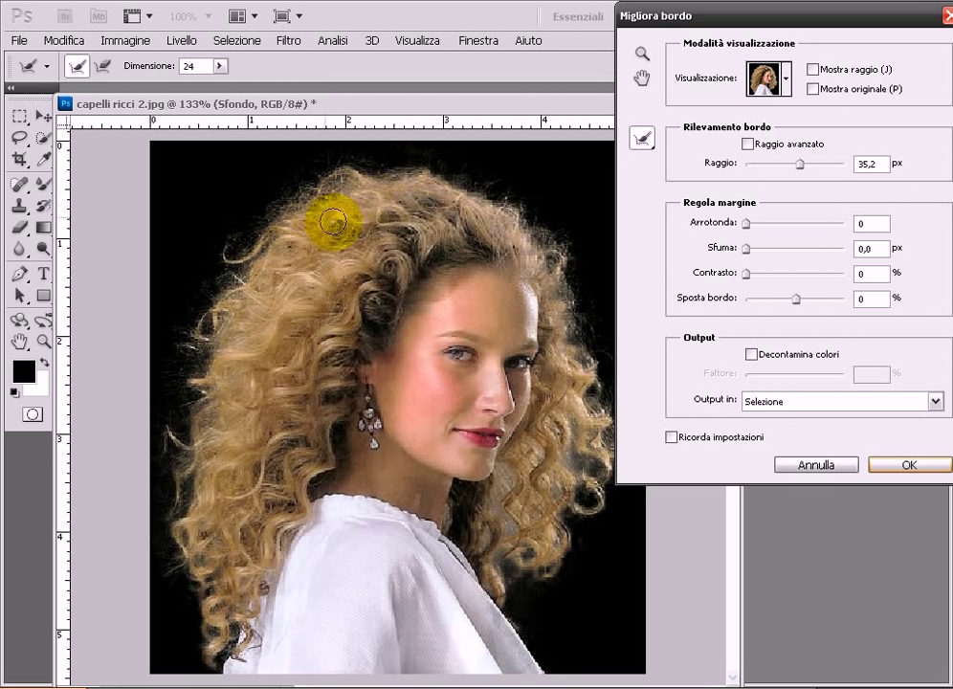
{"action": "left_click_drag", "start_coordinate": [570, 315], "coordinate": [551, 251]}
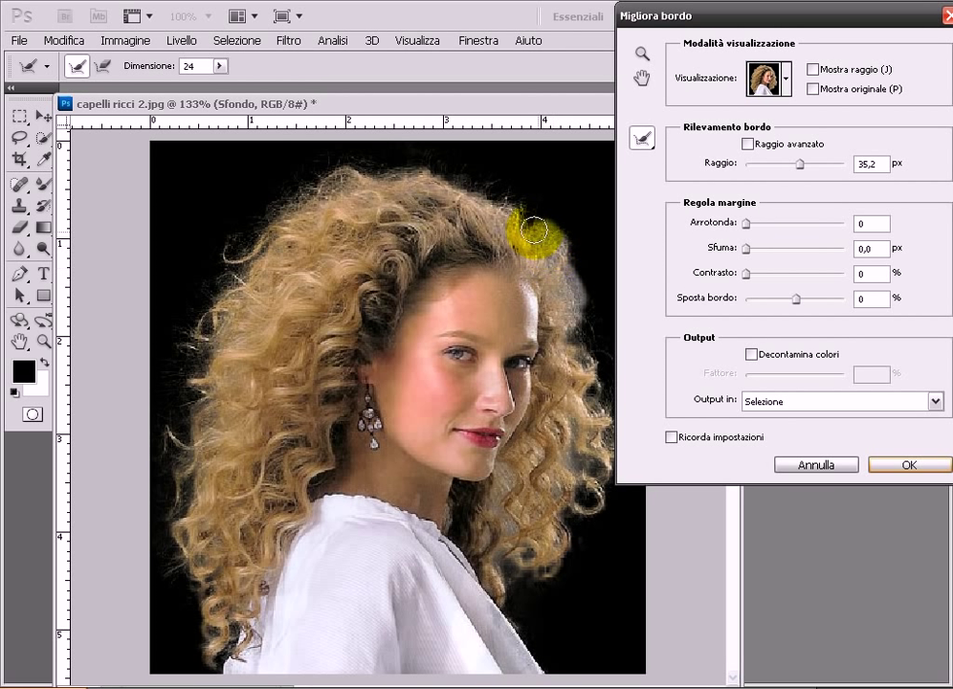
{"action": "mouse_move", "coordinate": [552, 251]}
{"action": "left_mouse_down"}
{"action": "mouse_move", "coordinate": [598, 306]}
{"action": "mouse_move", "coordinate": [595, 413]}
{"action": "mouse_move", "coordinate": [554, 498]}
{"action": "mouse_move", "coordinate": [561, 491]}
{"action": "left_mouse_up"}
{"action": "left_click_drag", "start_coordinate": [496, 525], "coordinate": [512, 577]}
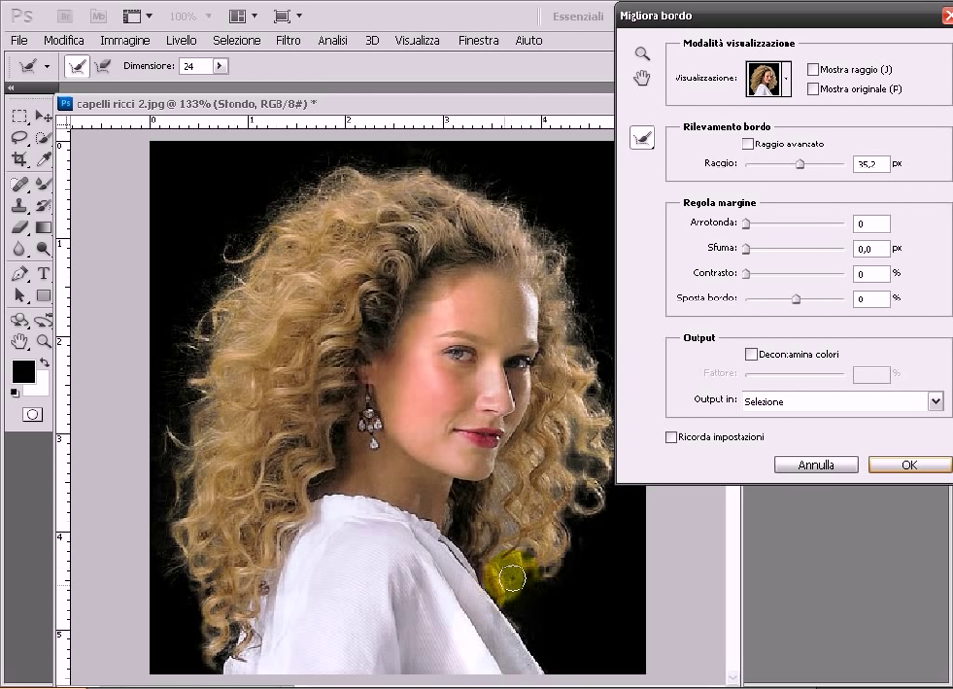
{"action": "left_click_drag", "start_coordinate": [511, 578], "coordinate": [589, 498]}
{"action": "mouse_move", "coordinate": [557, 570]}
{"action": "left_mouse_down"}
{"action": "mouse_move", "coordinate": [559, 550]}
{"action": "mouse_move", "coordinate": [660, 503]}
{"action": "left_mouse_up"}
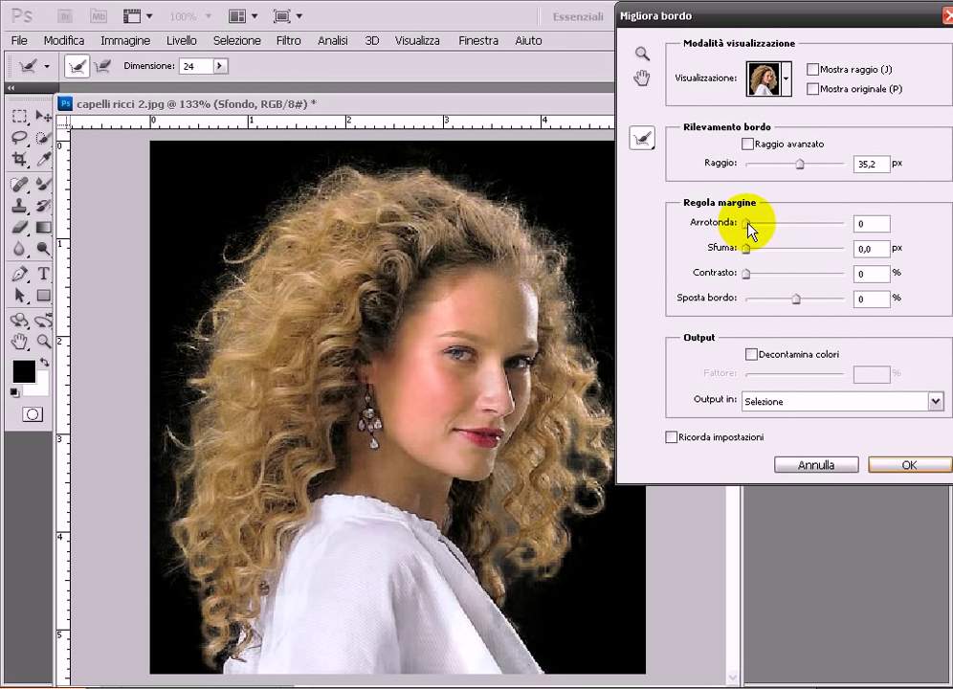
- Set Arrotonda to 4 and return Sfuma to 0,0 px after trying 2,8 px
{"action": "left_click_drag", "start_coordinate": [748, 228], "coordinate": [755, 229]}
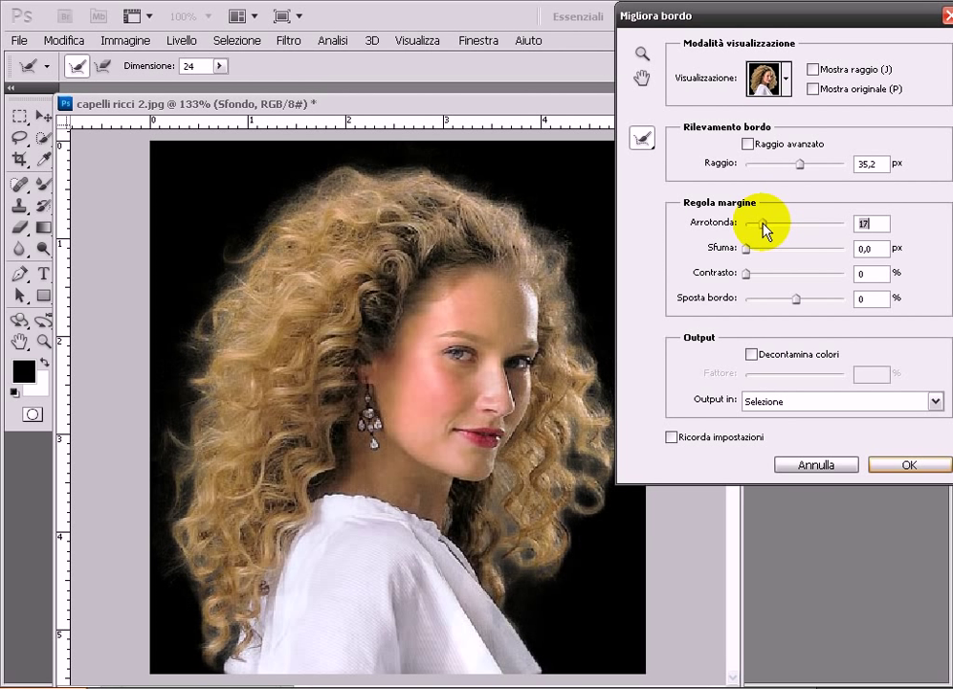
{"action": "mouse_move", "coordinate": [765, 229]}
{"action": "left_mouse_down"}
{"action": "mouse_move", "coordinate": [753, 226]}
{"action": "mouse_move", "coordinate": [760, 250]}
{"action": "left_mouse_up"}
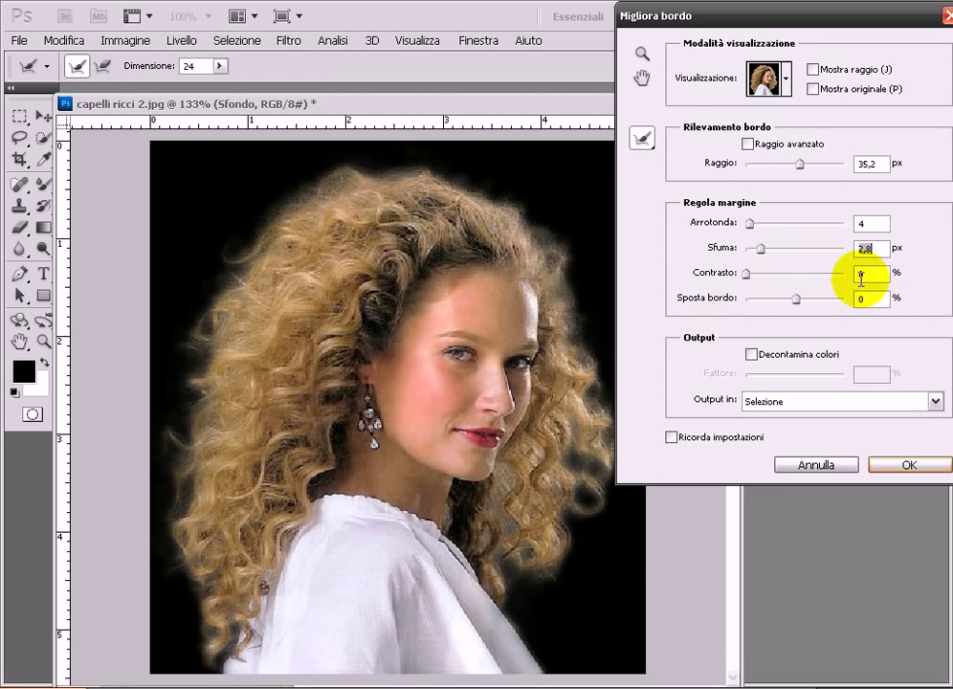
{"action": "left_click_drag", "start_coordinate": [760, 251], "coordinate": [745, 251]}
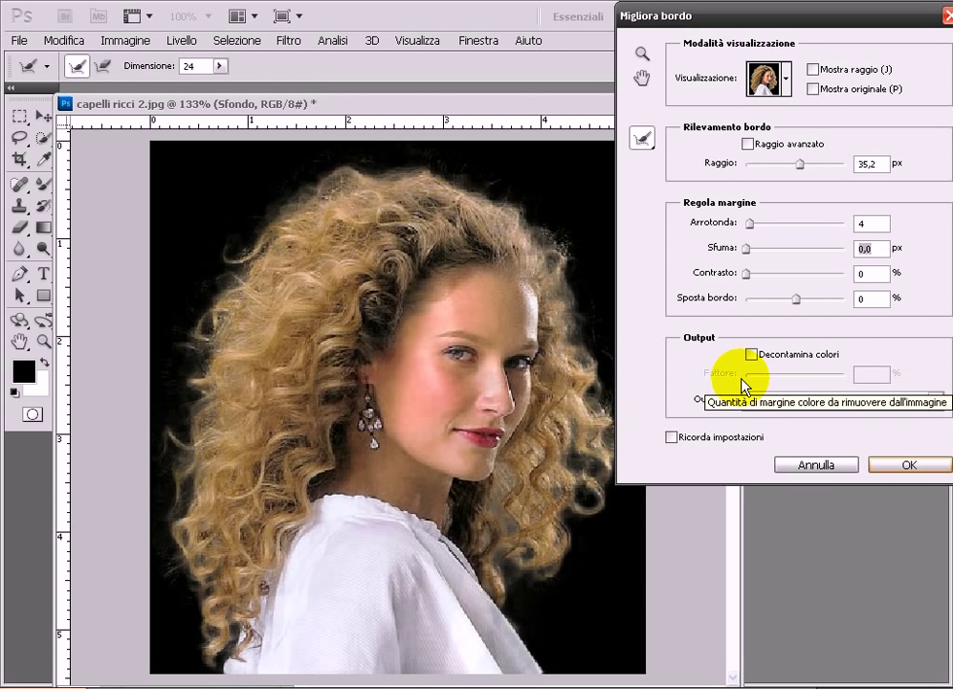
- Enable Decontamina colori at 25%, outputting to Nuovo livello con maschera di livello
{"action": "left_click", "coordinate": [752, 355]}
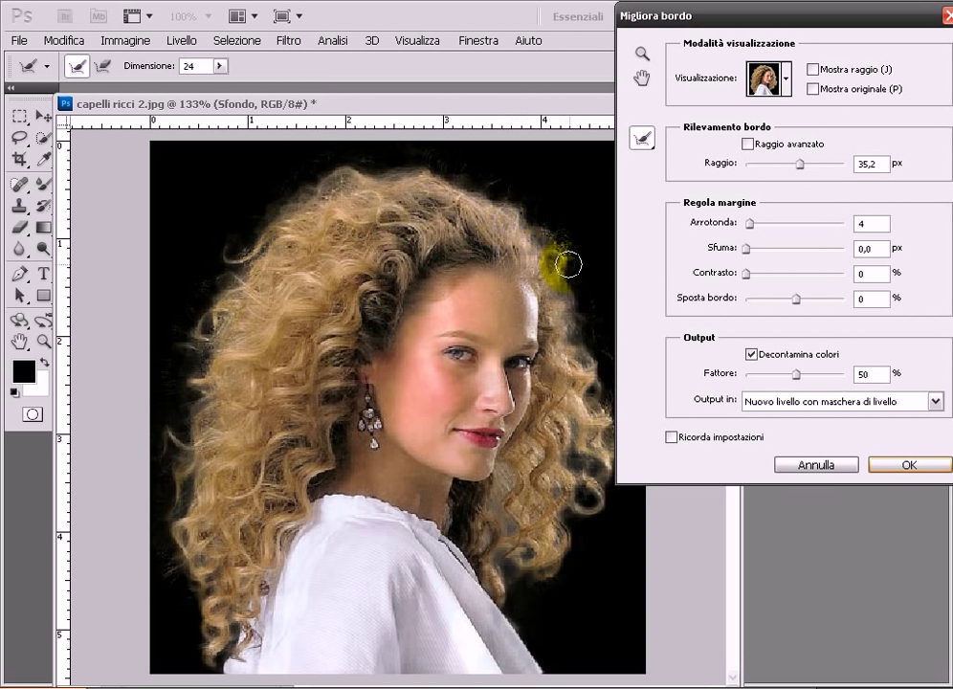
{"action": "mouse_move", "coordinate": [562, 346]}
{"action": "left_mouse_down"}
{"action": "mouse_move", "coordinate": [582, 360]}
{"action": "mouse_move", "coordinate": [590, 327]}
{"action": "left_mouse_up"}
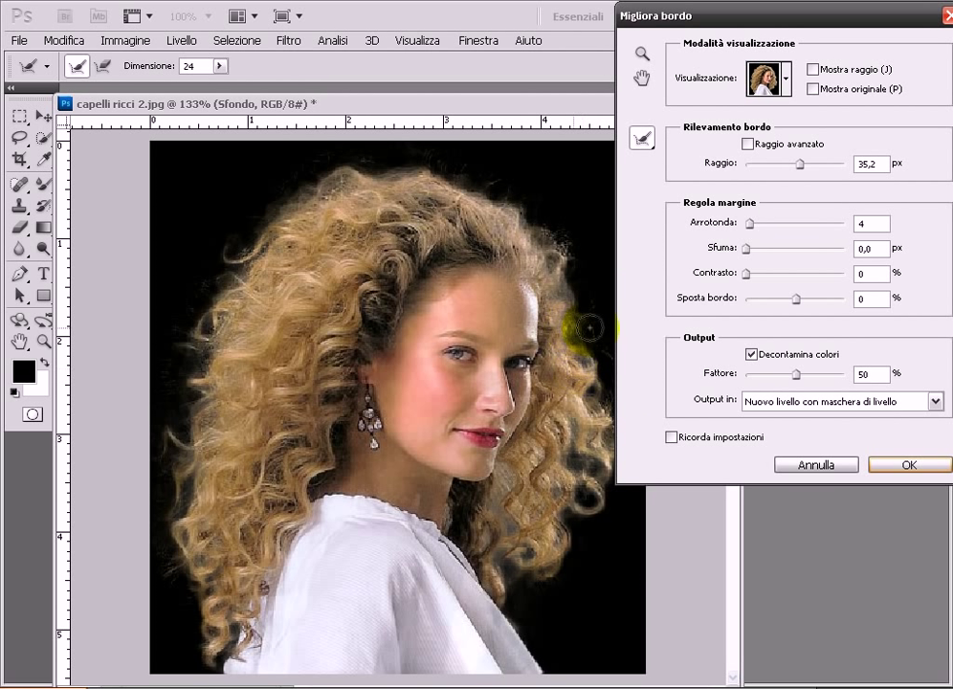
{"action": "left_click_drag", "start_coordinate": [796, 374], "coordinate": [776, 374]}
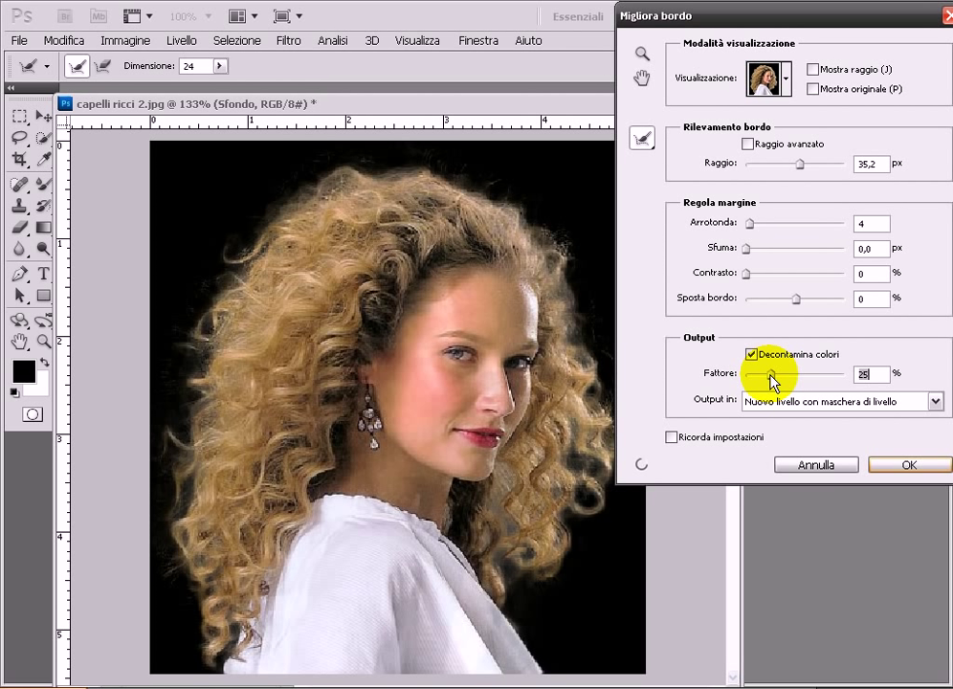
- Refine more hair edges along the right side, near the shoulder and across the top
{"action": "mouse_move", "coordinate": [565, 304]}
{"action": "left_mouse_down"}
{"action": "mouse_move", "coordinate": [552, 252]}
{"action": "mouse_move", "coordinate": [532, 230]}
{"action": "left_mouse_up"}
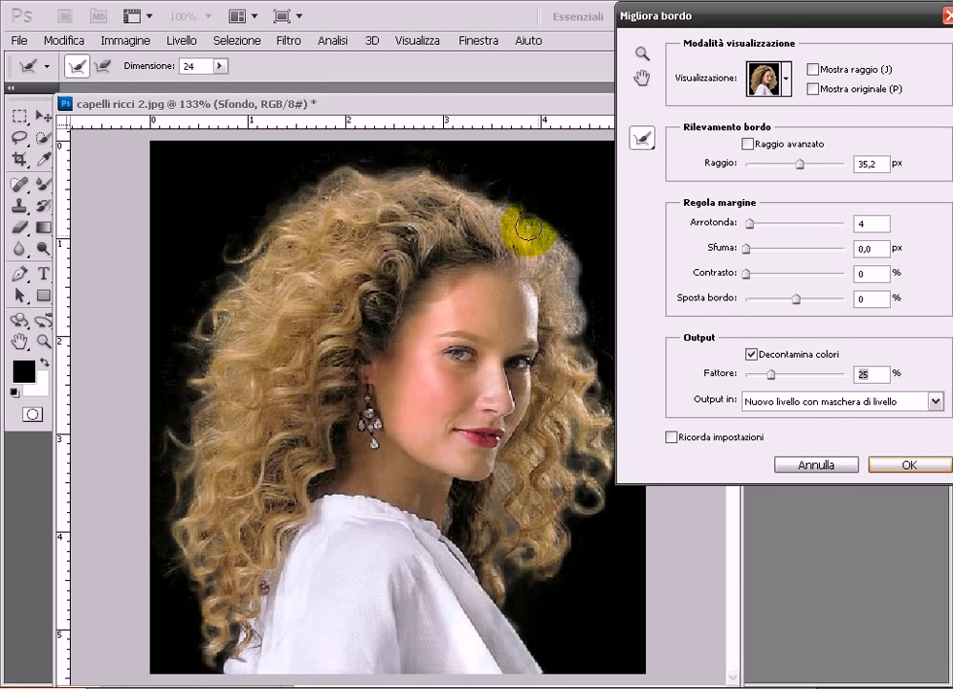
{"action": "mouse_move", "coordinate": [612, 297]}
{"action": "left_mouse_down"}
{"action": "mouse_move", "coordinate": [604, 318]}
{"action": "mouse_move", "coordinate": [567, 322]}
{"action": "mouse_move", "coordinate": [603, 450]}
{"action": "left_mouse_up"}
{"action": "mouse_move", "coordinate": [595, 515]}
{"action": "left_mouse_down"}
{"action": "mouse_move", "coordinate": [620, 497]}
{"action": "mouse_move", "coordinate": [579, 488]}
{"action": "mouse_move", "coordinate": [574, 450]}
{"action": "mouse_move", "coordinate": [574, 463]}
{"action": "mouse_move", "coordinate": [588, 468]}
{"action": "mouse_move", "coordinate": [549, 564]}
{"action": "mouse_move", "coordinate": [517, 572]}
{"action": "mouse_move", "coordinate": [505, 560]}
{"action": "mouse_move", "coordinate": [578, 499]}
{"action": "mouse_move", "coordinate": [562, 541]}
{"action": "mouse_move", "coordinate": [492, 529]}
{"action": "mouse_move", "coordinate": [511, 485]}
{"action": "mouse_move", "coordinate": [510, 502]}
{"action": "mouse_move", "coordinate": [511, 492]}
{"action": "mouse_move", "coordinate": [541, 526]}
{"action": "left_mouse_up"}
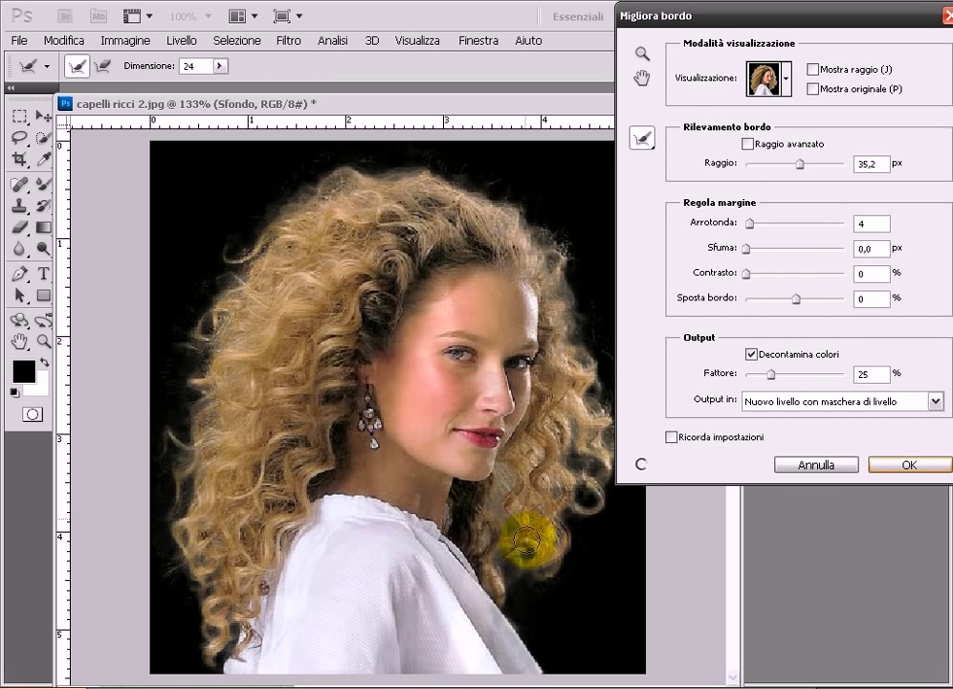
{"action": "mouse_move", "coordinate": [502, 572]}
{"action": "left_mouse_down"}
{"action": "mouse_move", "coordinate": [543, 557]}
{"action": "mouse_move", "coordinate": [521, 563]}
{"action": "mouse_move", "coordinate": [517, 519]}
{"action": "mouse_move", "coordinate": [504, 507]}
{"action": "left_mouse_up"}
{"action": "mouse_move", "coordinate": [549, 574]}
{"action": "left_mouse_down"}
{"action": "mouse_move", "coordinate": [572, 500]}
{"action": "mouse_move", "coordinate": [595, 481]}
{"action": "mouse_move", "coordinate": [595, 381]}
{"action": "mouse_move", "coordinate": [591, 390]}
{"action": "mouse_move", "coordinate": [577, 380]}
{"action": "mouse_move", "coordinate": [553, 242]}
{"action": "left_mouse_up"}
{"action": "mouse_move", "coordinate": [531, 230]}
{"action": "left_mouse_down"}
{"action": "mouse_move", "coordinate": [435, 172]}
{"action": "mouse_move", "coordinate": [413, 187]}
{"action": "mouse_move", "coordinate": [435, 208]}
{"action": "left_mouse_up"}
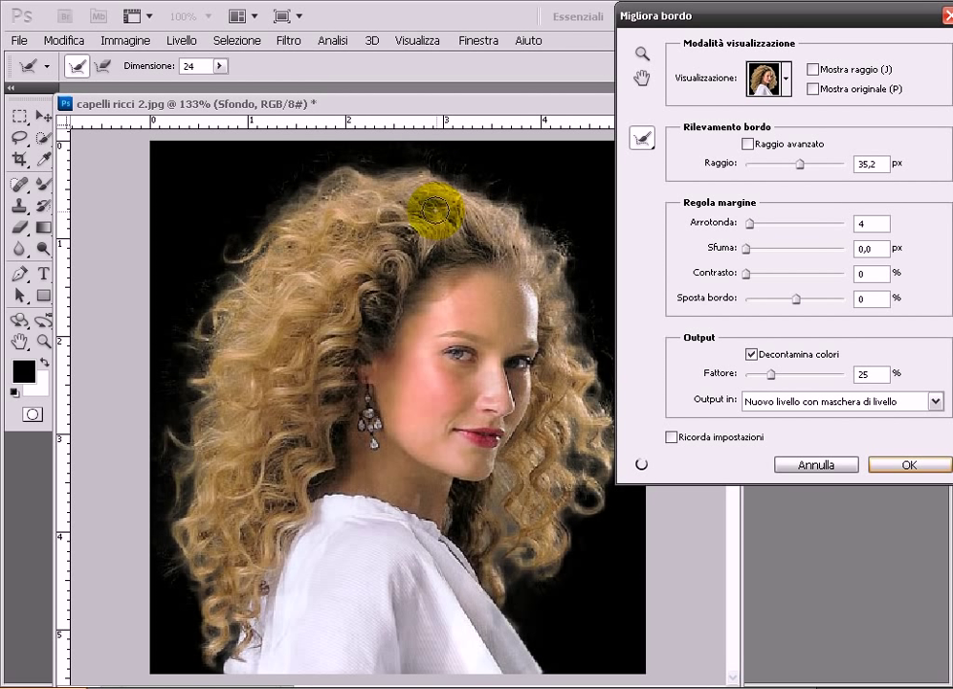
{"action": "mouse_move", "coordinate": [345, 198]}
{"action": "left_mouse_down"}
{"action": "mouse_move", "coordinate": [389, 171]}
{"action": "mouse_move", "coordinate": [354, 171]}
{"action": "mouse_move", "coordinate": [283, 215]}
{"action": "left_mouse_up"}
{"action": "left_click_drag", "start_coordinate": [457, 195], "coordinate": [467, 201]}
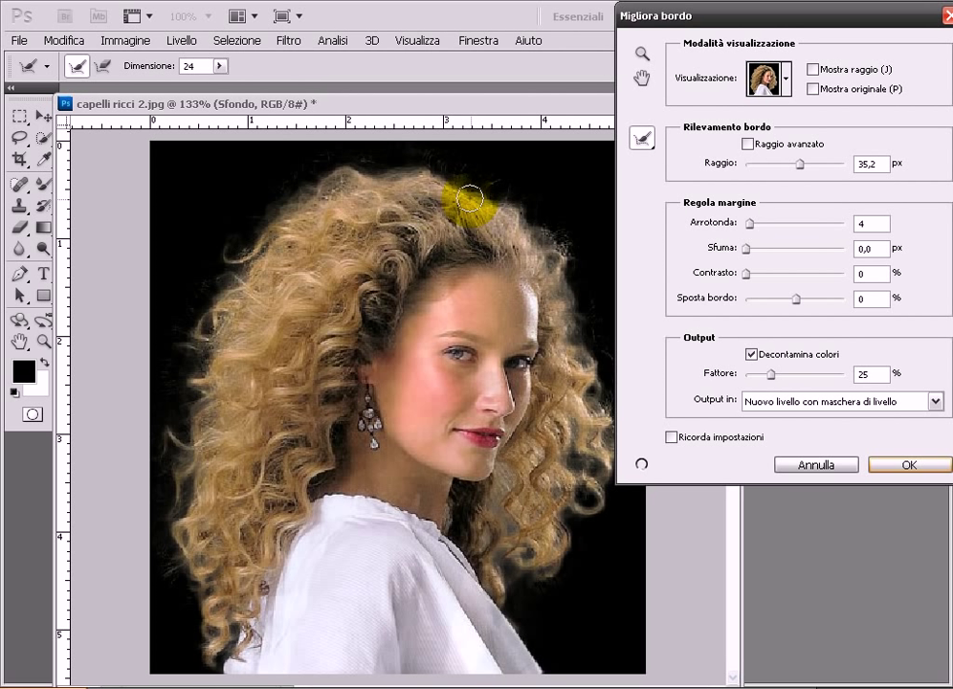
- Switch the Migliora bordo preview to the Bianco e nero mask view
{"action": "left_click", "coordinate": [787, 85]}
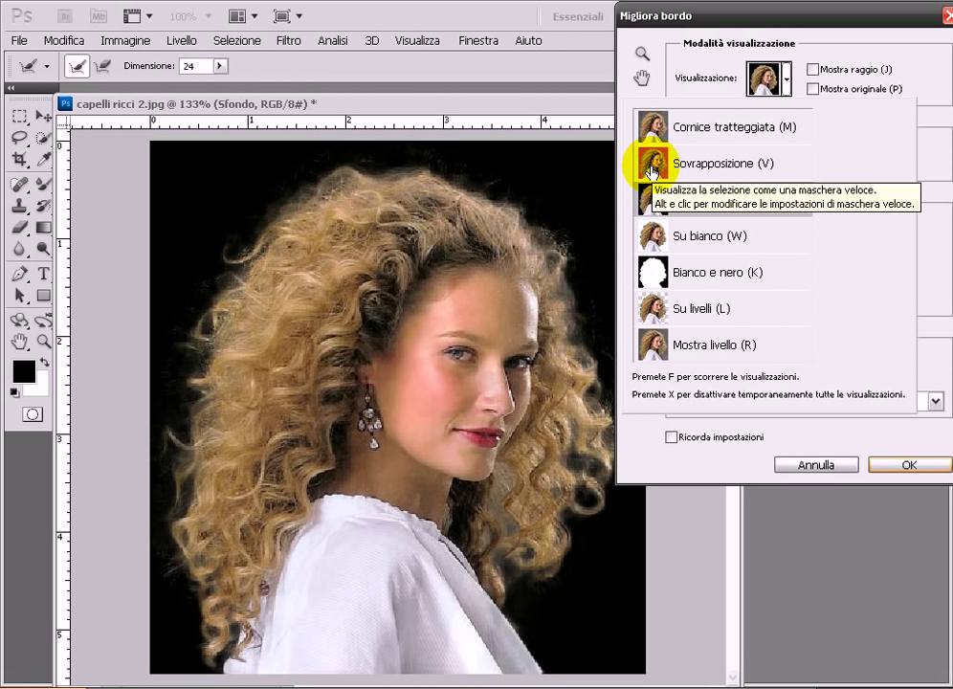
{"action": "left_click", "coordinate": [653, 129]}
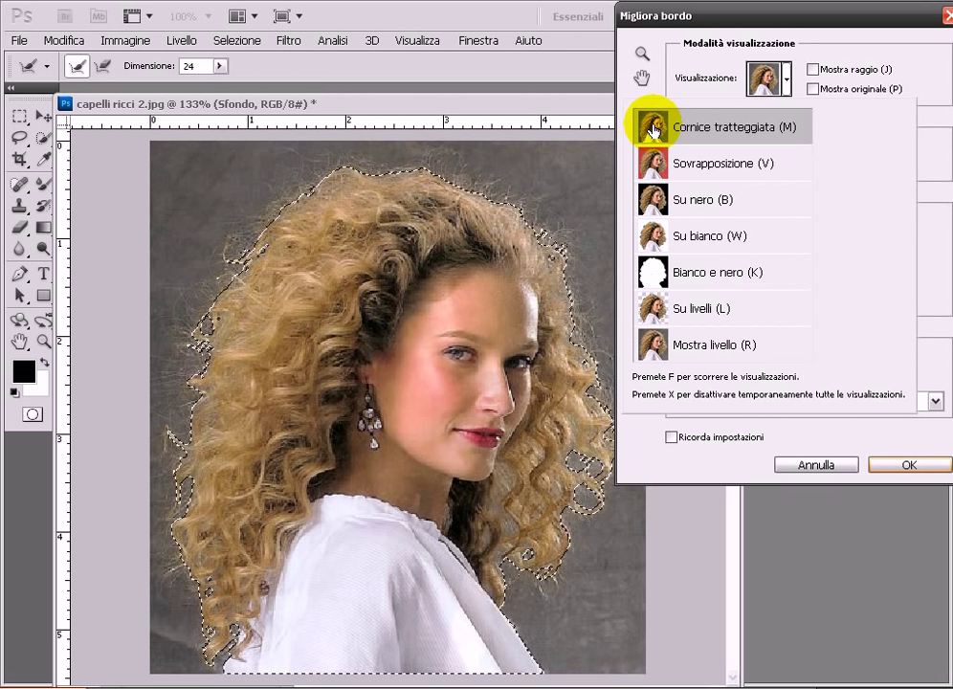
{"action": "left_click", "coordinate": [650, 159]}
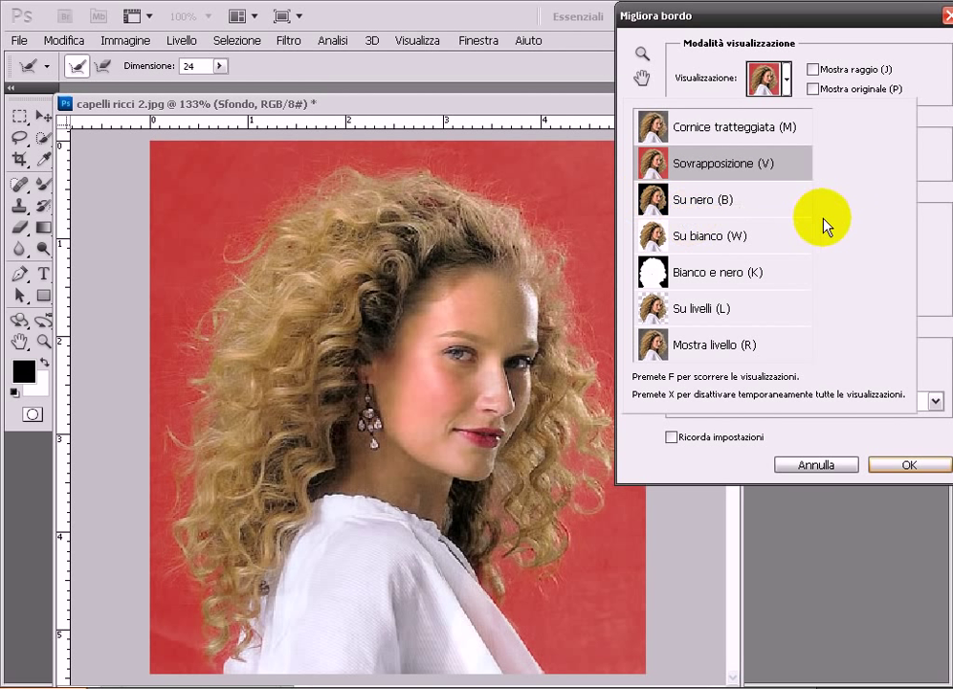
{"action": "left_click", "coordinate": [649, 272]}
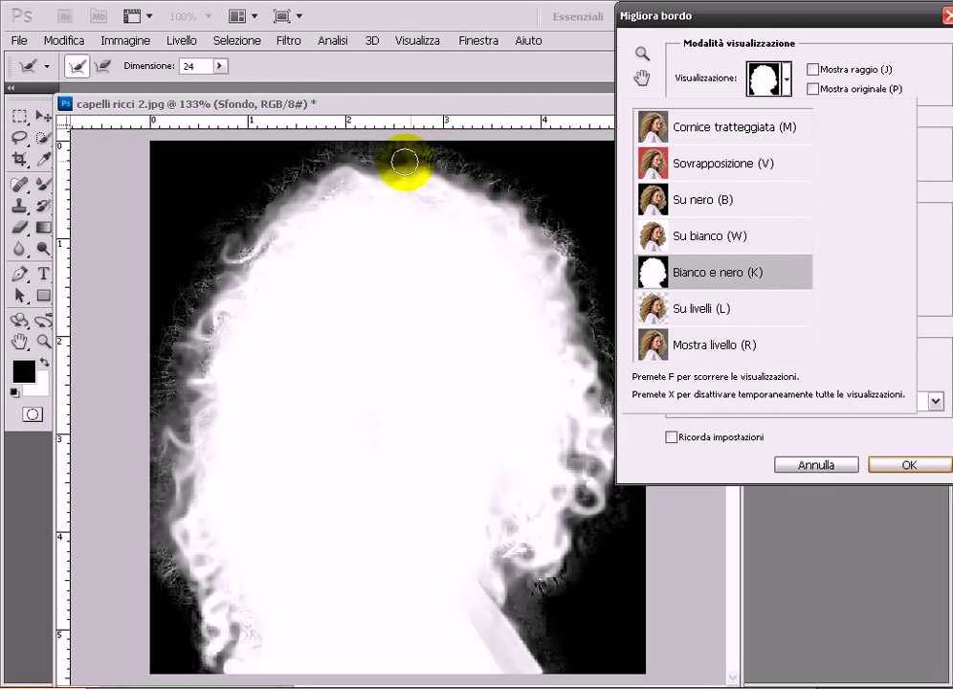
- Brush along the left and upper-right hair edges to refine the mask
{"action": "mouse_move", "coordinate": [238, 241]}
{"action": "left_mouse_down"}
{"action": "mouse_move", "coordinate": [218, 314]}
{"action": "mouse_move", "coordinate": [317, 340]}
{"action": "left_mouse_up"}
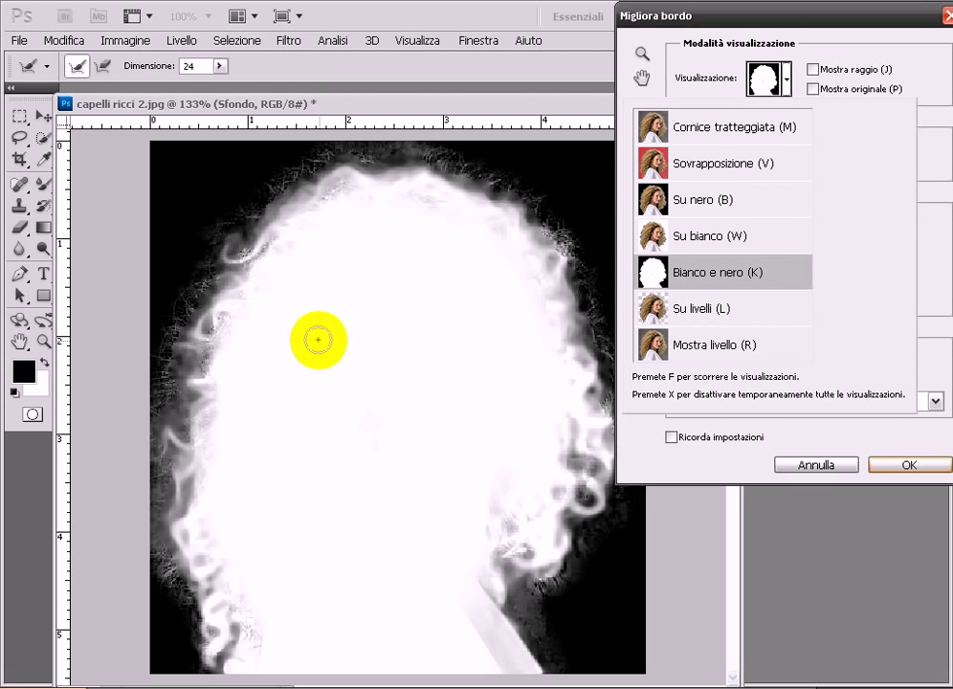
{"action": "mouse_move", "coordinate": [317, 340]}
{"action": "left_mouse_down"}
{"action": "mouse_move", "coordinate": [373, 337]}
{"action": "mouse_move", "coordinate": [363, 267]}
{"action": "mouse_move", "coordinate": [574, 291]}
{"action": "mouse_move", "coordinate": [555, 256]}
{"action": "mouse_move", "coordinate": [421, 157]}
{"action": "mouse_move", "coordinate": [504, 196]}
{"action": "mouse_move", "coordinate": [433, 155]}
{"action": "left_mouse_up"}
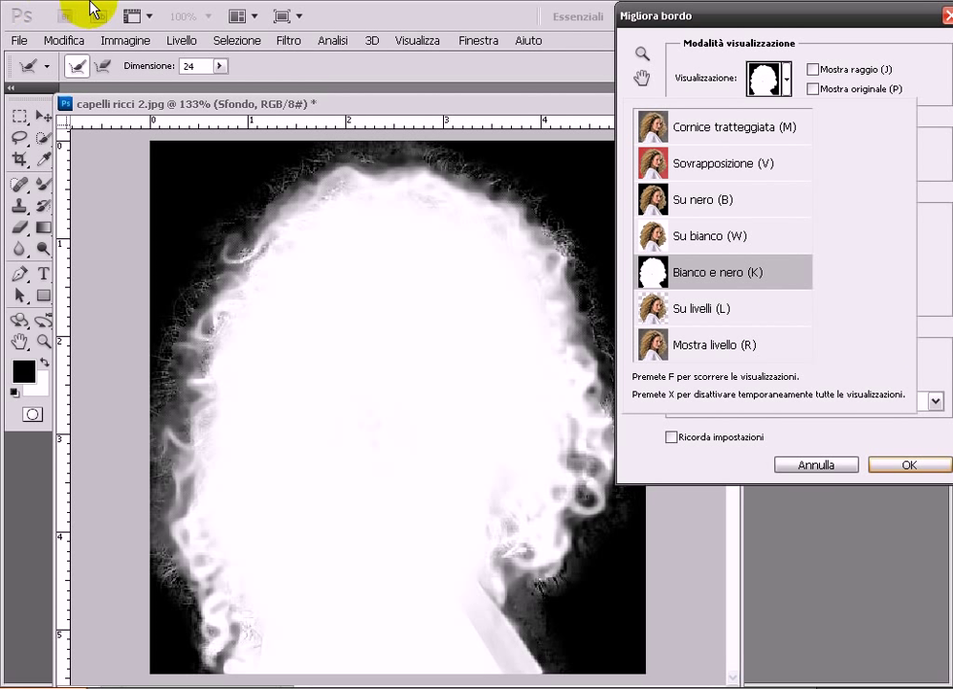
{"action": "left_click", "coordinate": [916, 65]}
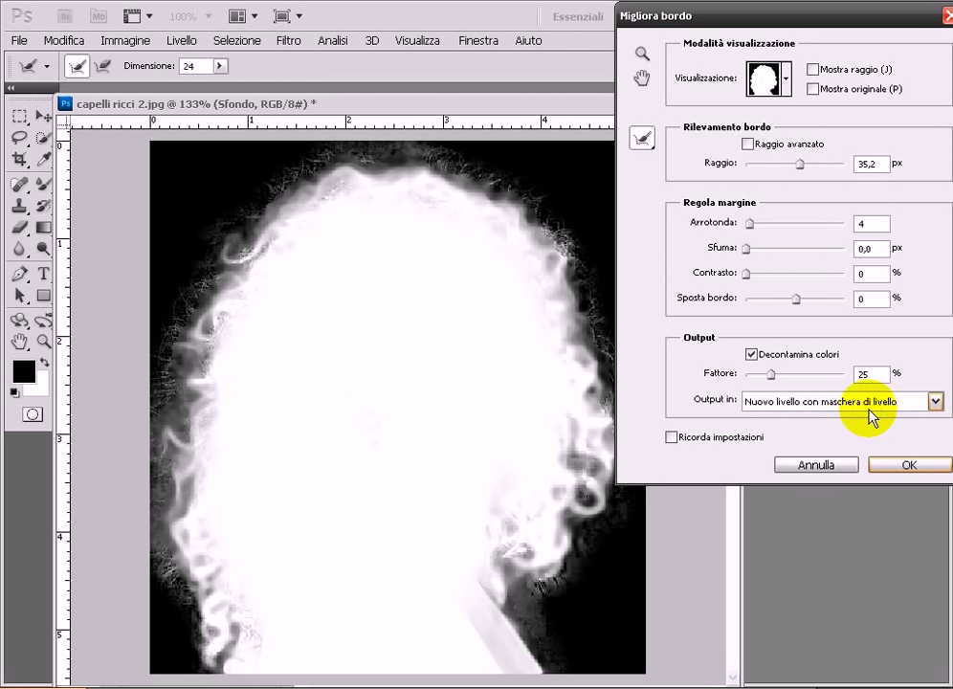
- Output the refined selection as 'Nuovo livello con maschera di livello' and apply it
{"action": "left_click", "coordinate": [936, 401]}
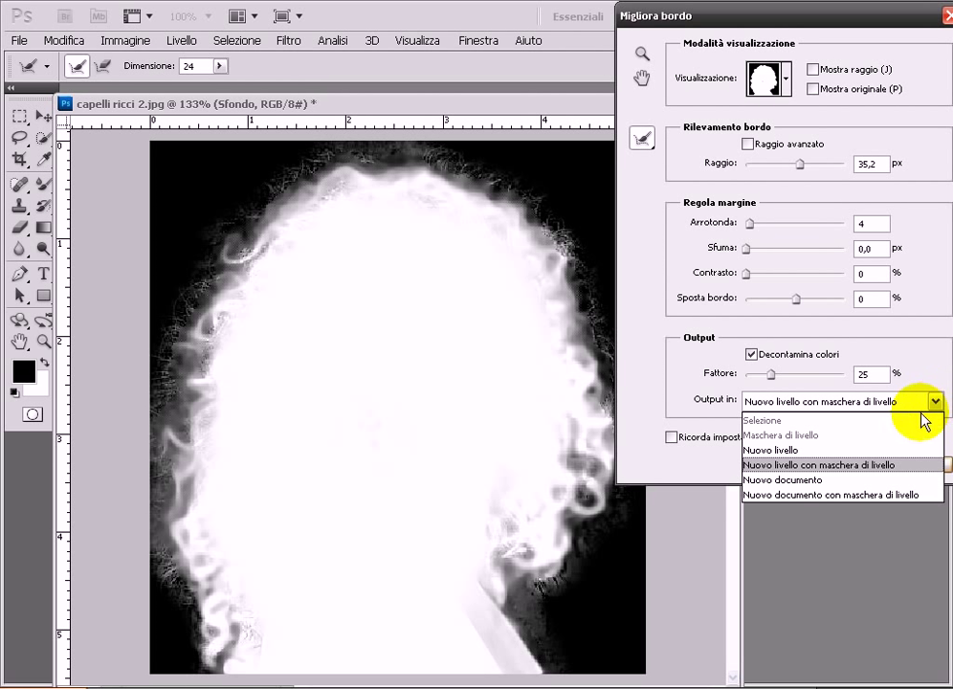
{"action": "left_click", "coordinate": [882, 465]}
{"action": "left_click", "coordinate": [904, 464]}
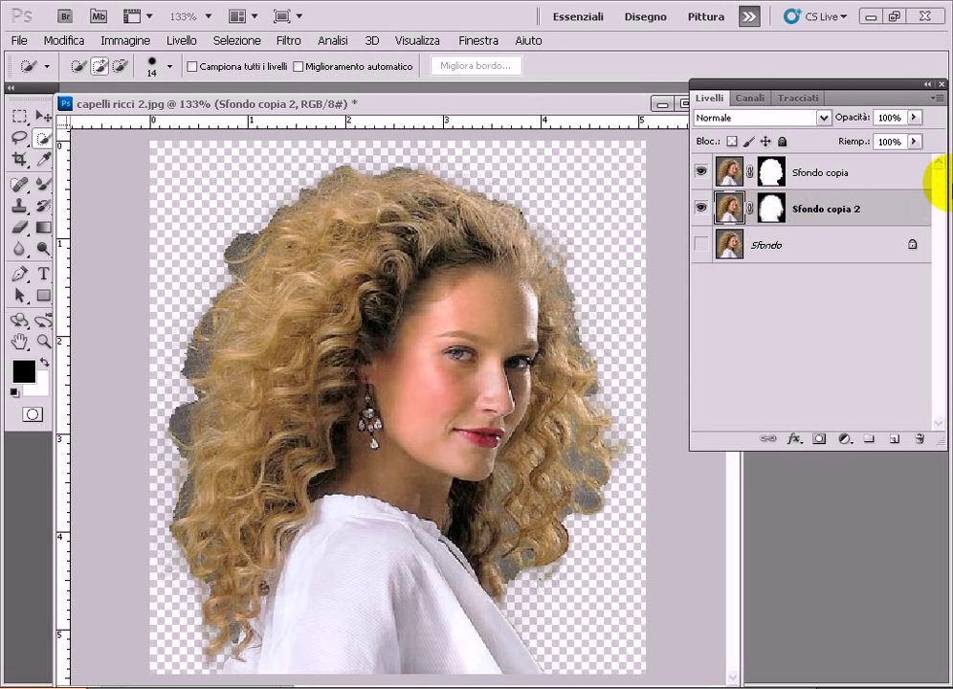
- Hide Sfondo copia and add a new empty layer, Livello 1, above Sfondo
{"action": "left_click", "coordinate": [701, 172]}
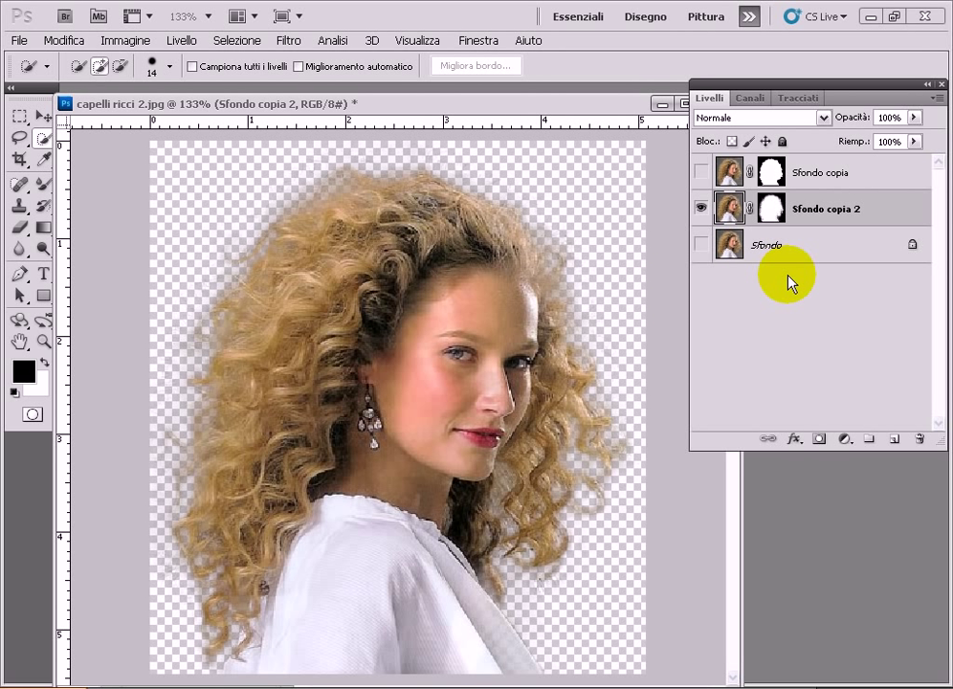
{"action": "left_click", "coordinate": [836, 254]}
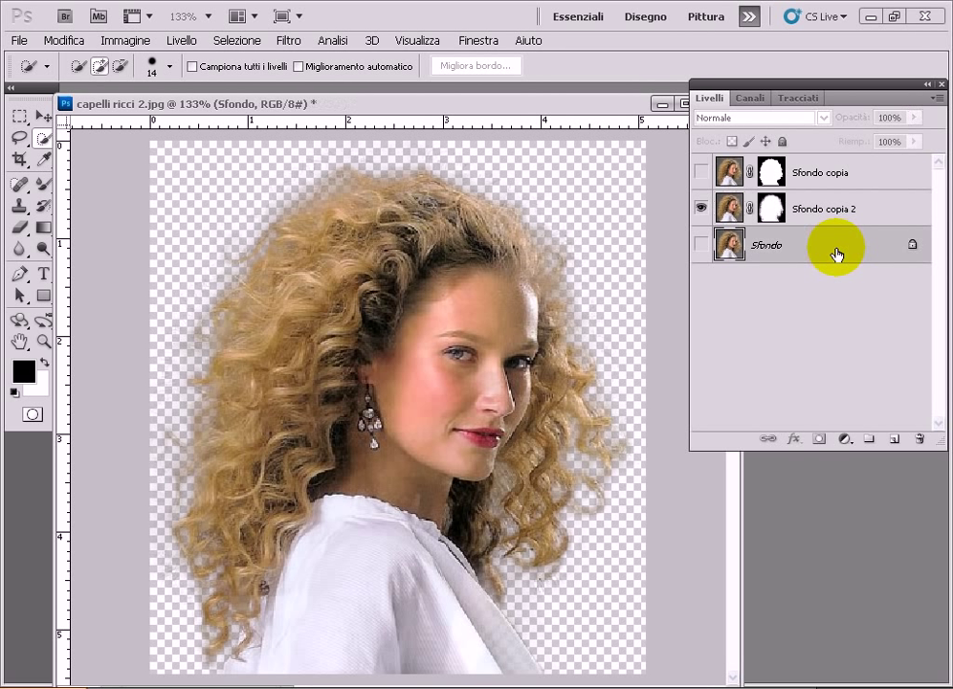
{"action": "left_click", "coordinate": [894, 441]}
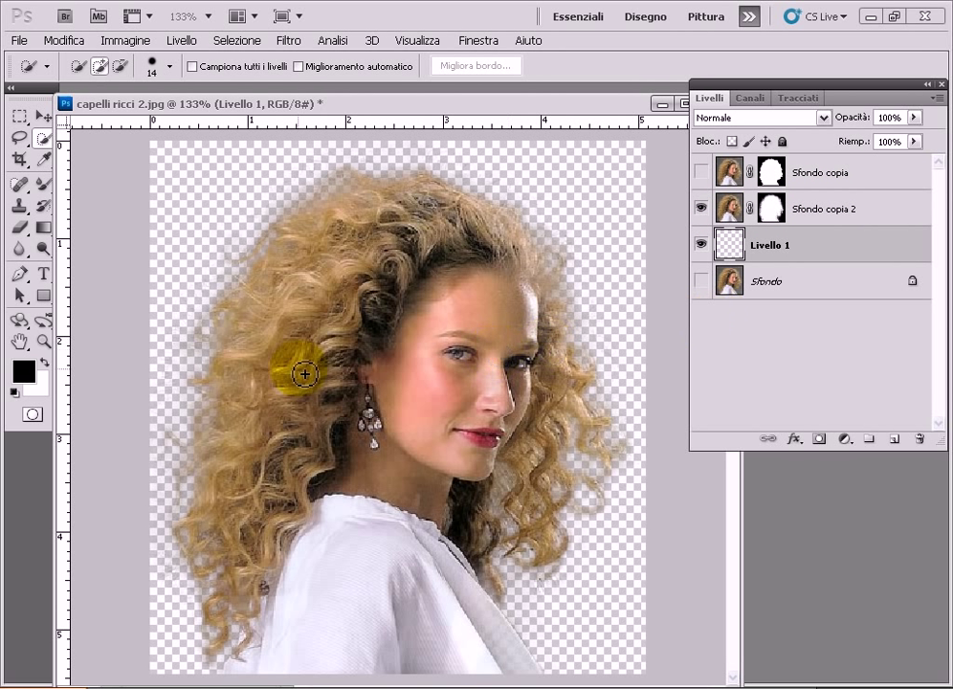
- Set the foreground colour to a bright yellow
{"action": "left_click", "coordinate": [23, 370]}
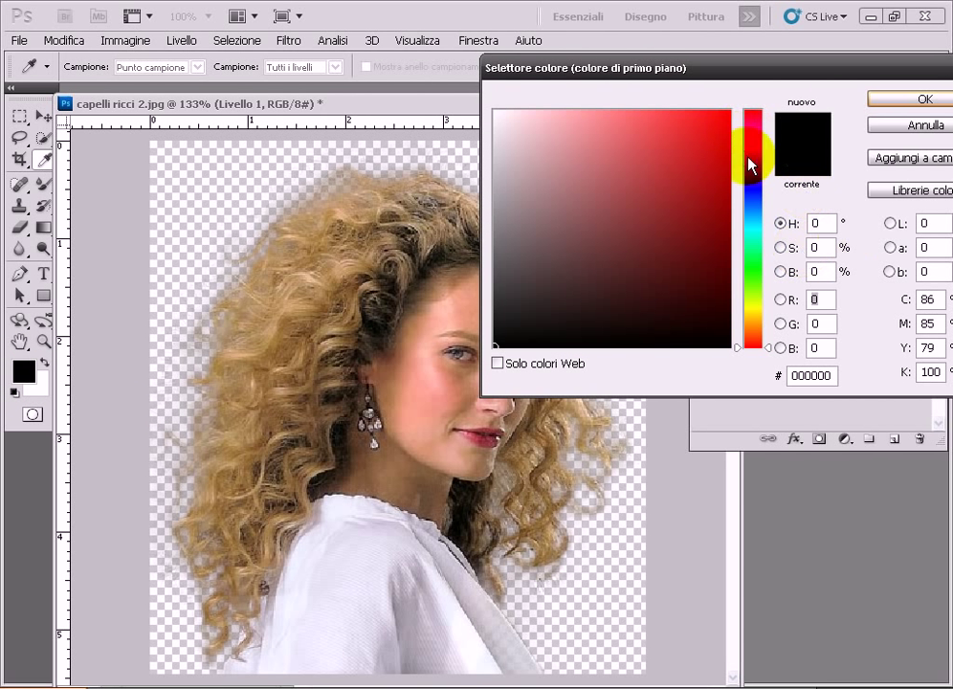
{"action": "left_click_drag", "start_coordinate": [744, 328], "coordinate": [748, 307]}
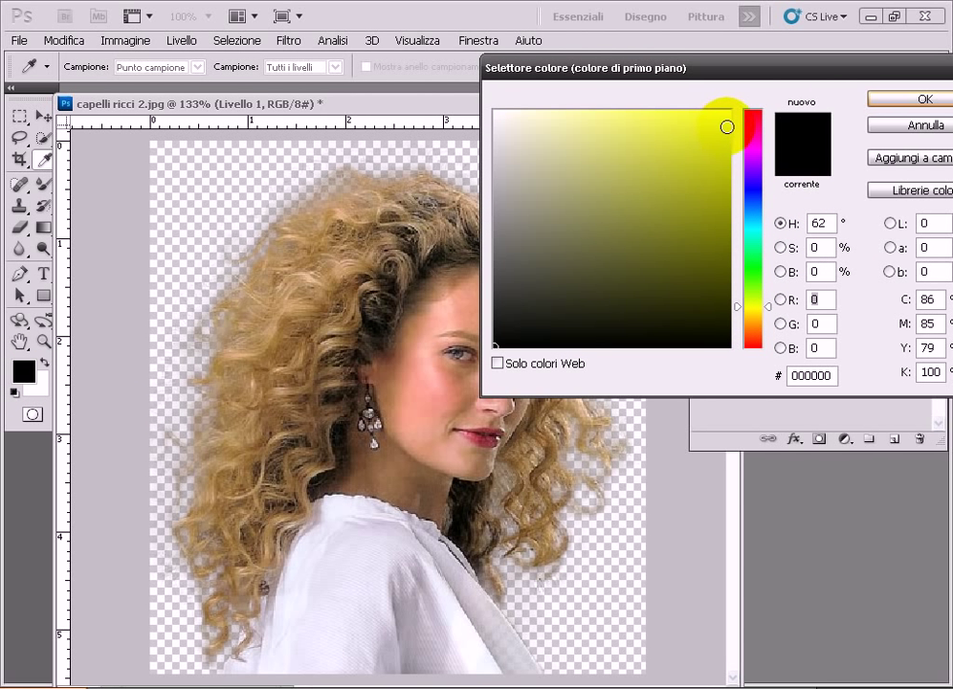
{"action": "left_click", "coordinate": [727, 126]}
{"action": "left_click", "coordinate": [910, 99]}
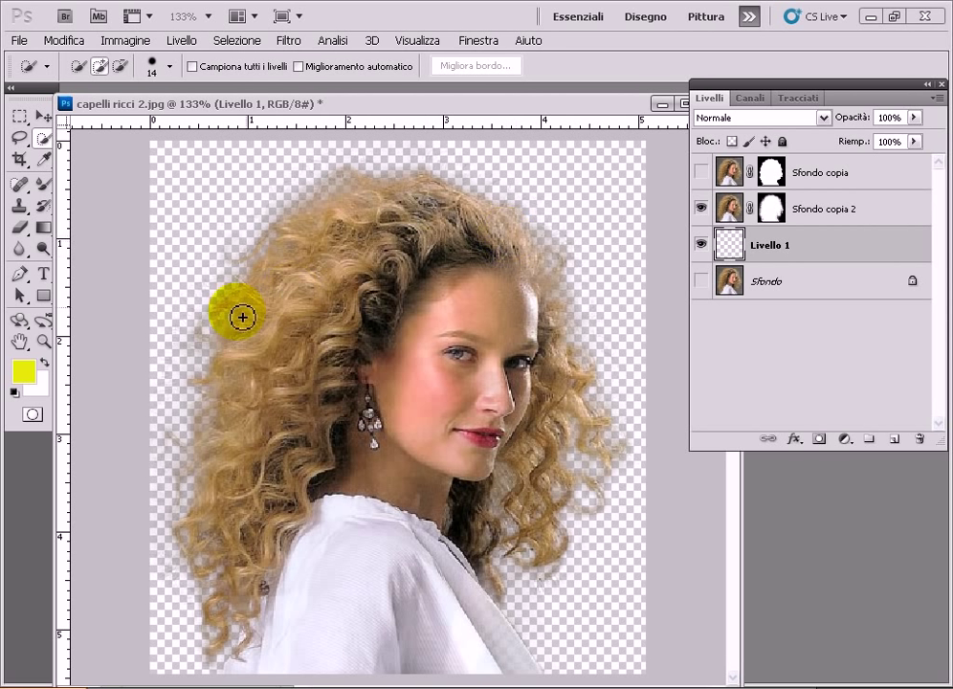
- Set the background colour to a golden brown, bc8c0c
{"action": "left_click", "coordinate": [38, 386]}
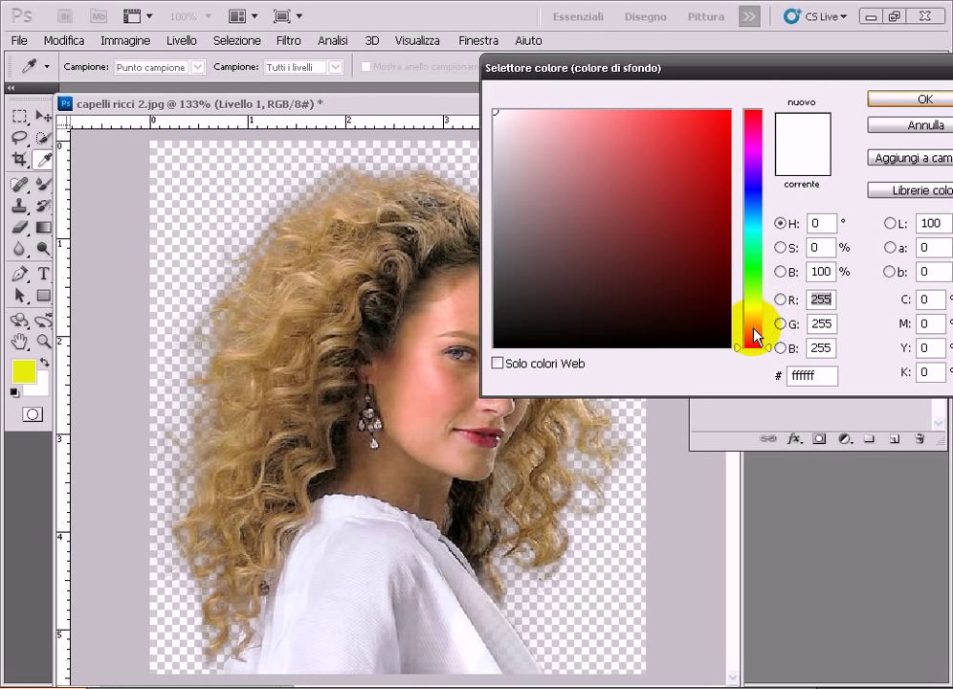
{"action": "left_click", "coordinate": [752, 319]}
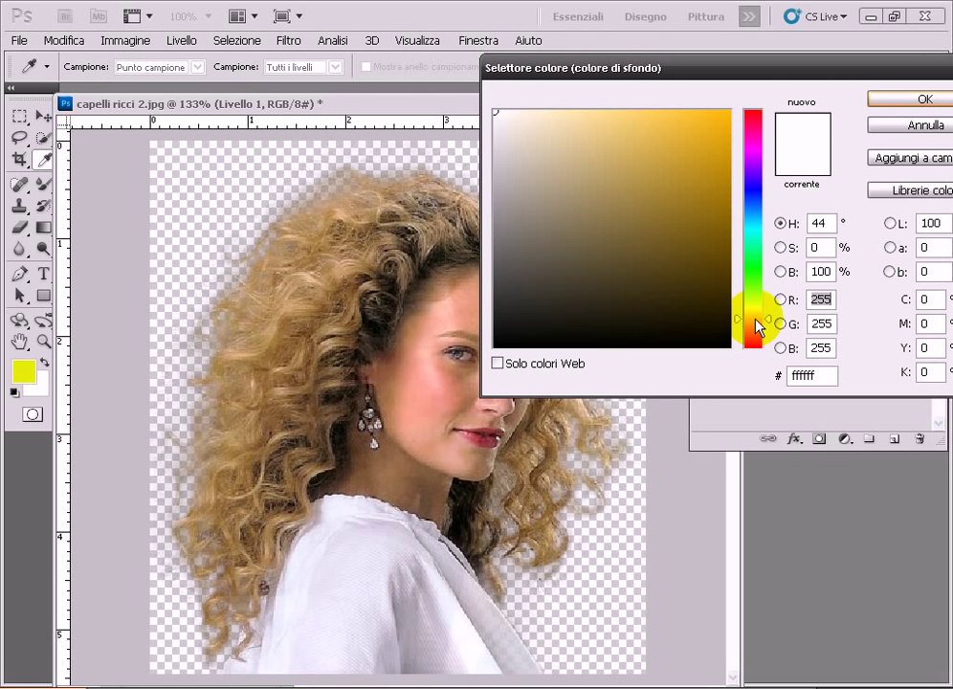
{"action": "left_click", "coordinate": [720, 193]}
{"action": "left_click", "coordinate": [715, 172]}
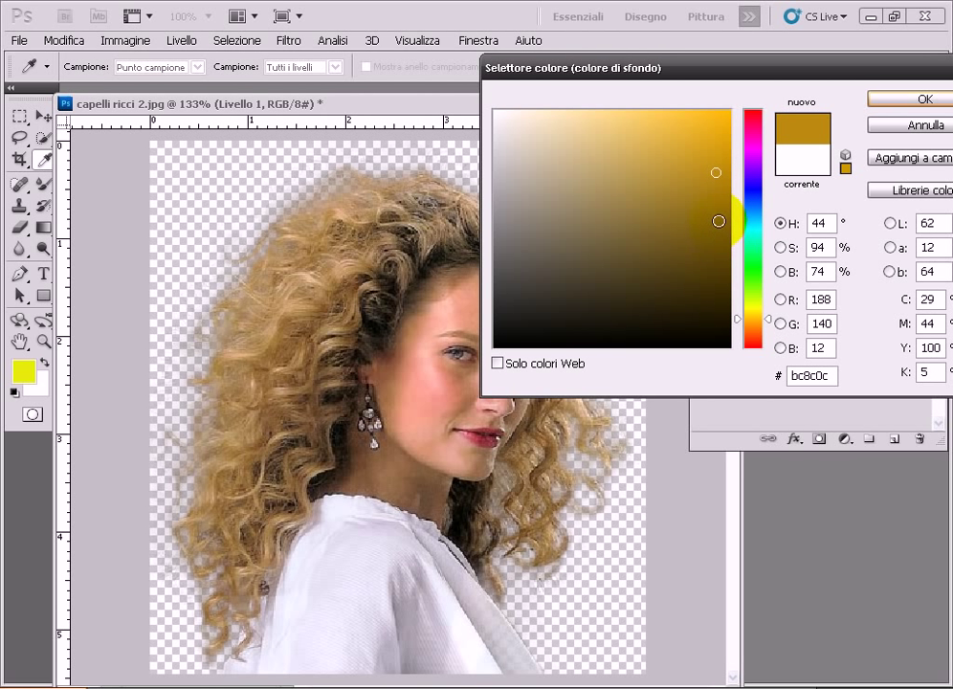
{"action": "left_click", "coordinate": [716, 218]}
{"action": "left_click", "coordinate": [894, 101]}
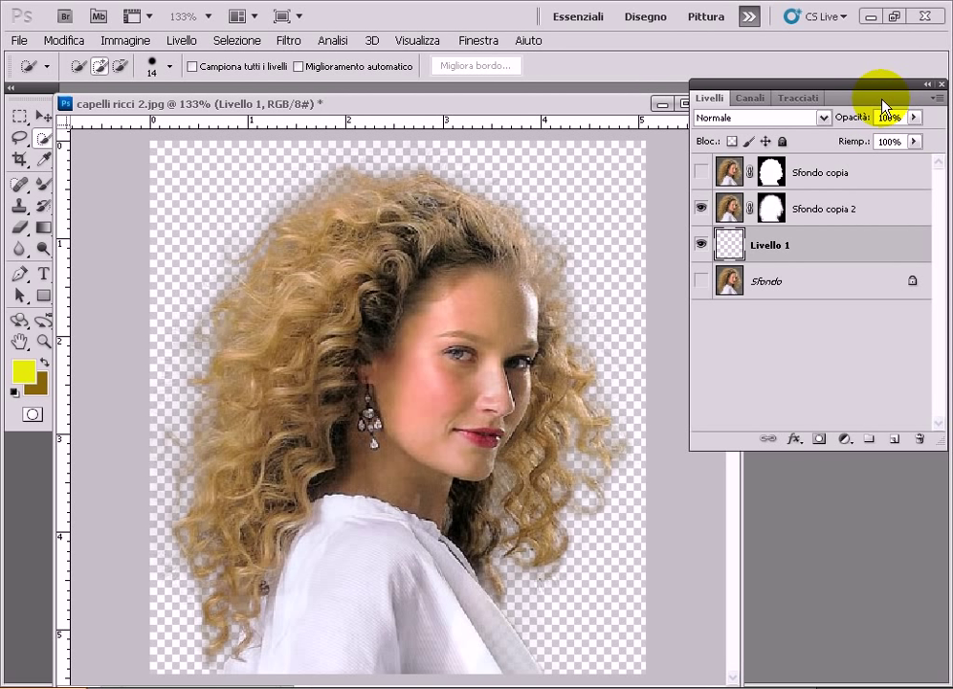
- Fill Livello 1 with Filtro > Rendering > Nuvole to create yellow-brown clouds
{"action": "left_click", "coordinate": [282, 43]}
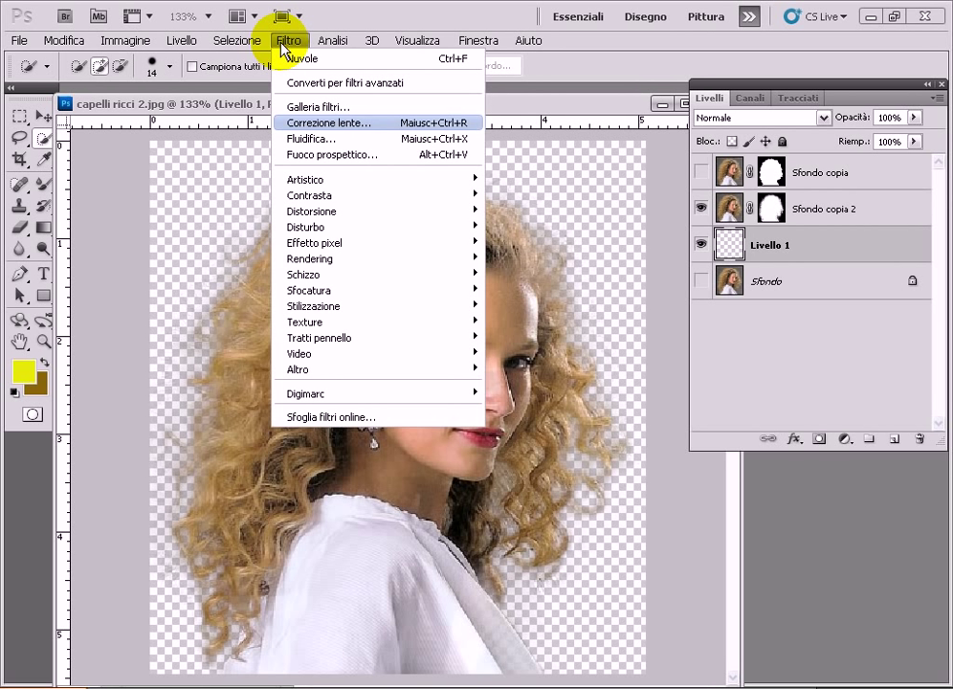
{"action": "mouse_move", "coordinate": [310, 259]}
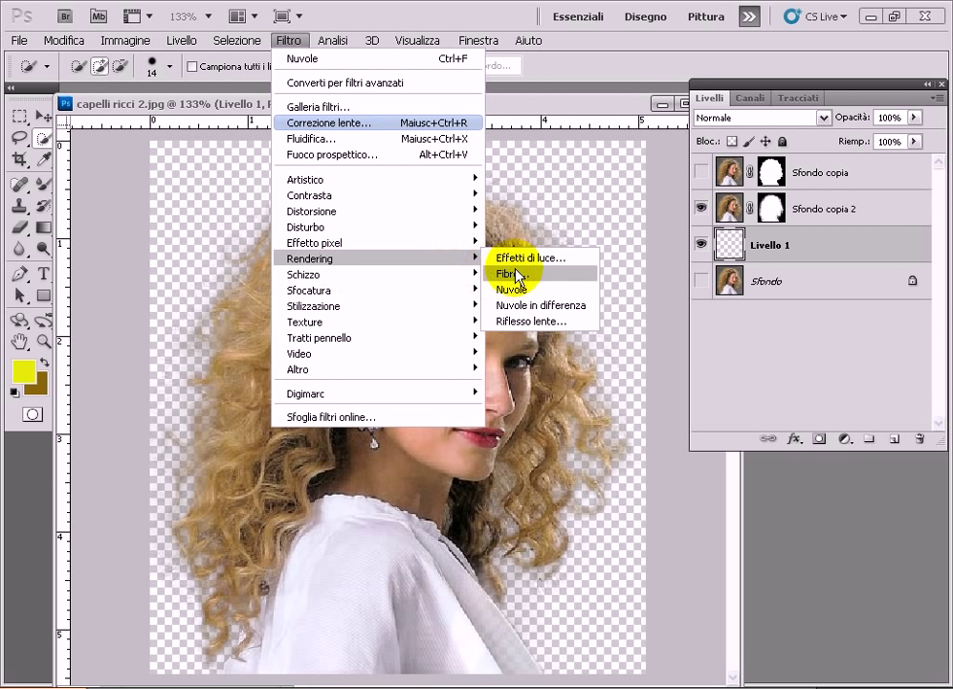
{"action": "left_click", "coordinate": [528, 290]}
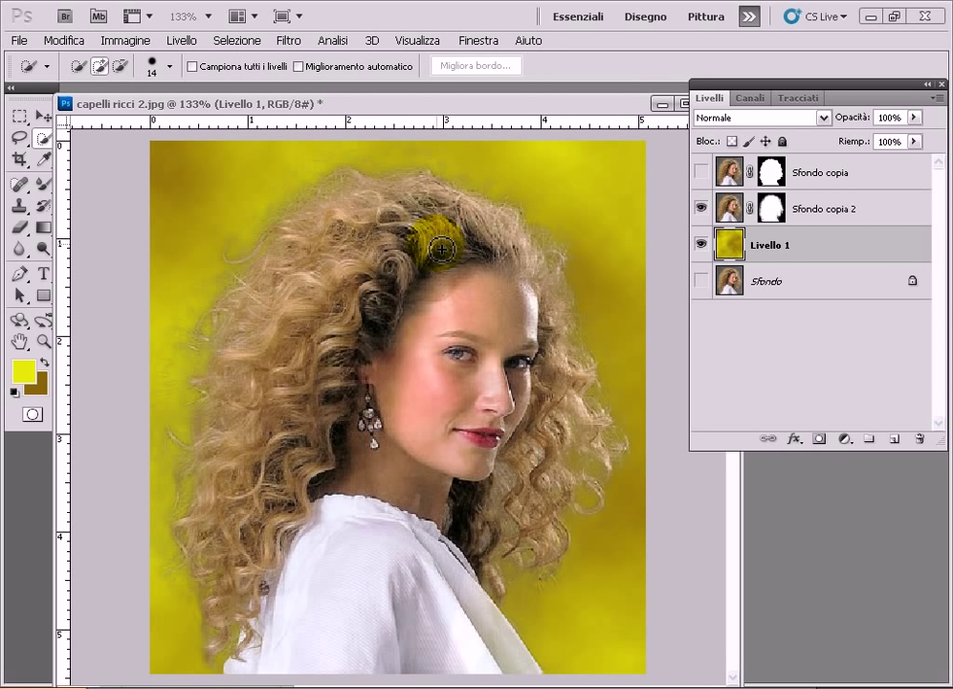
- Apply Levels to the clouds with input values 138, 0,85 and 234
{"action": "key", "text": "ctrl+l"}
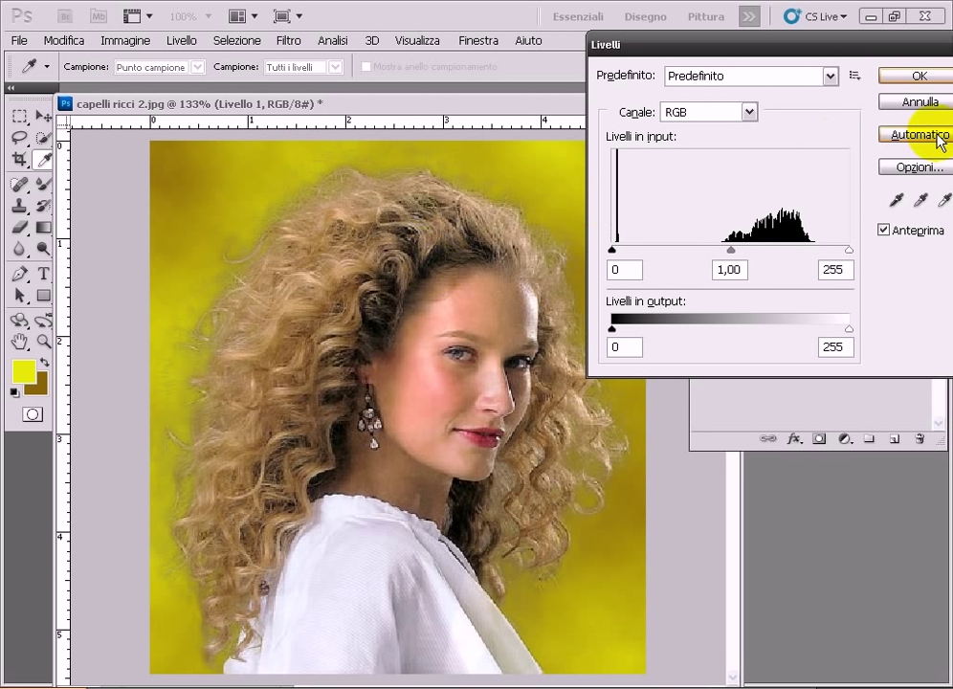
{"action": "left_click_drag", "start_coordinate": [848, 249], "coordinate": [830, 250]}
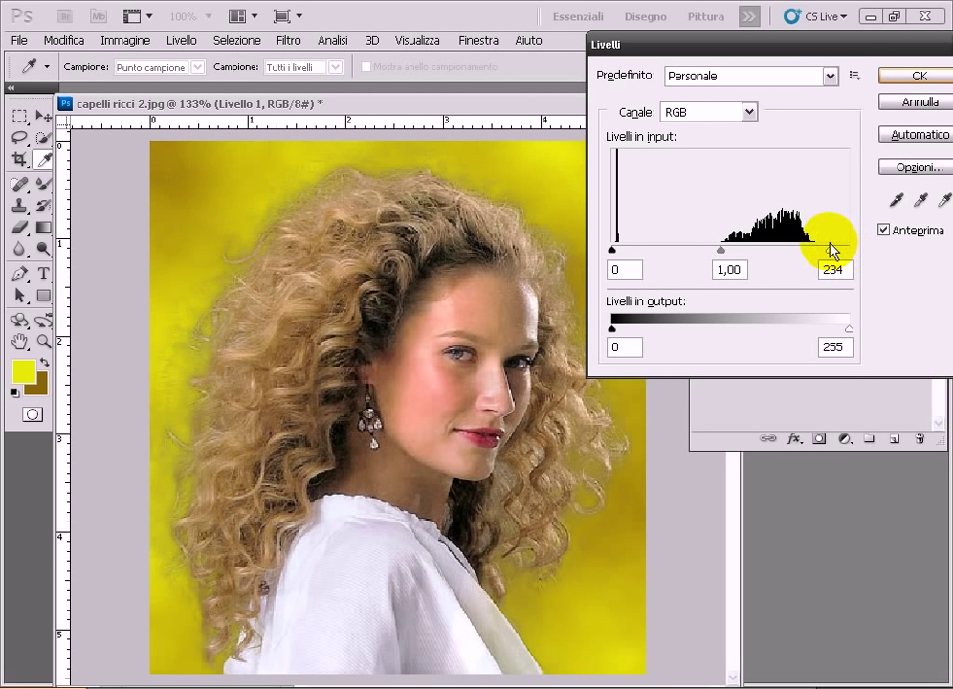
{"action": "mouse_move", "coordinate": [612, 250]}
{"action": "left_mouse_down"}
{"action": "mouse_move", "coordinate": [800, 248]}
{"action": "mouse_move", "coordinate": [790, 251]}
{"action": "left_mouse_up"}
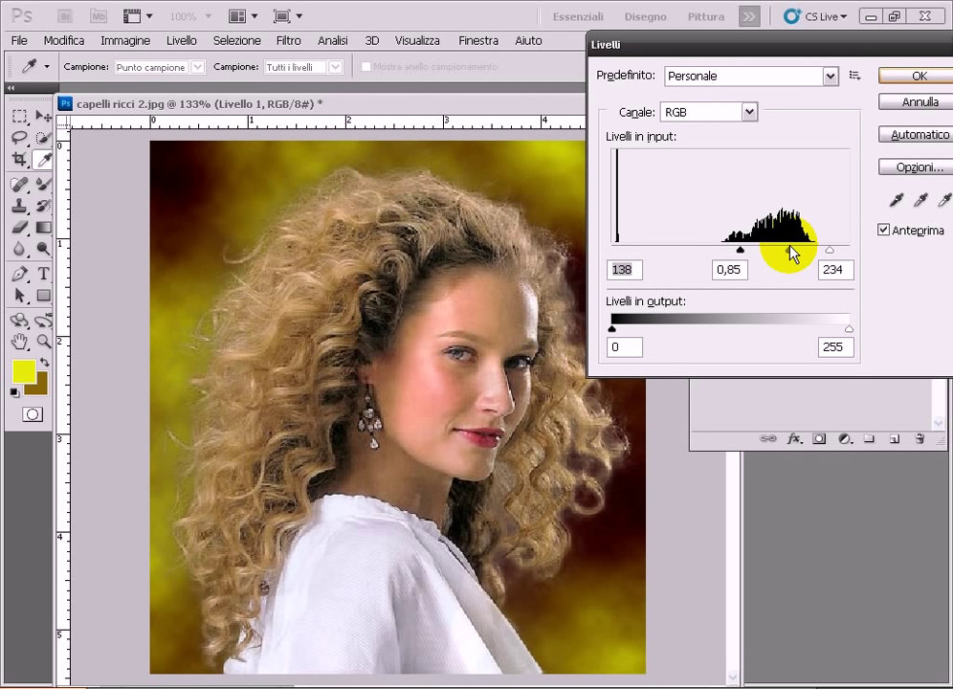
{"action": "left_click", "coordinate": [791, 251]}
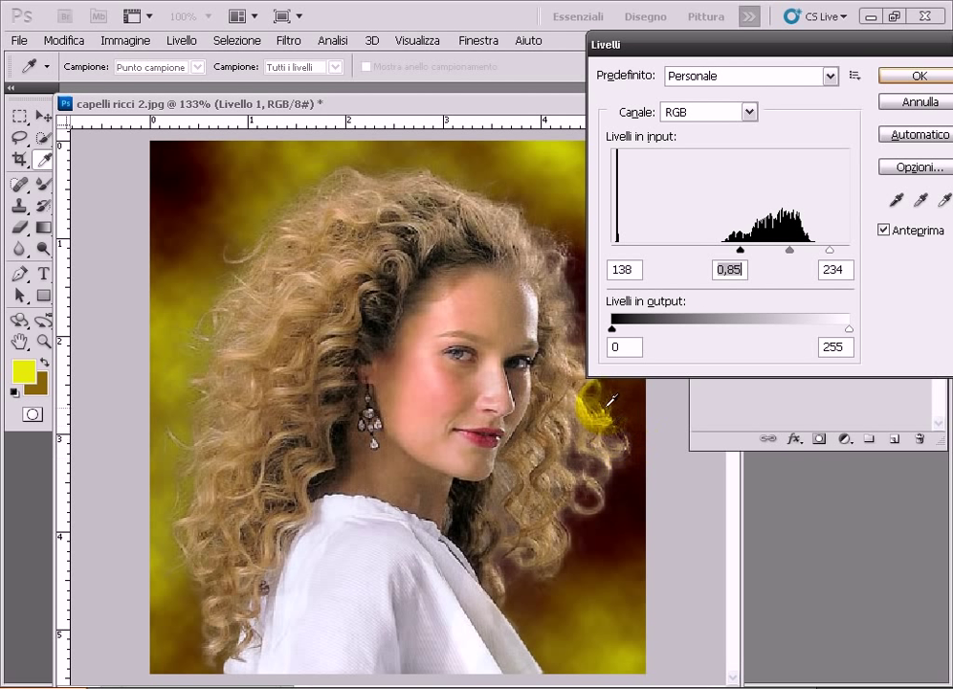
{"action": "mouse_move", "coordinate": [797, 42]}
{"action": "left_mouse_down"}
{"action": "mouse_move", "coordinate": [849, 31]}
{"action": "mouse_move", "coordinate": [711, 58]}
{"action": "left_mouse_up"}
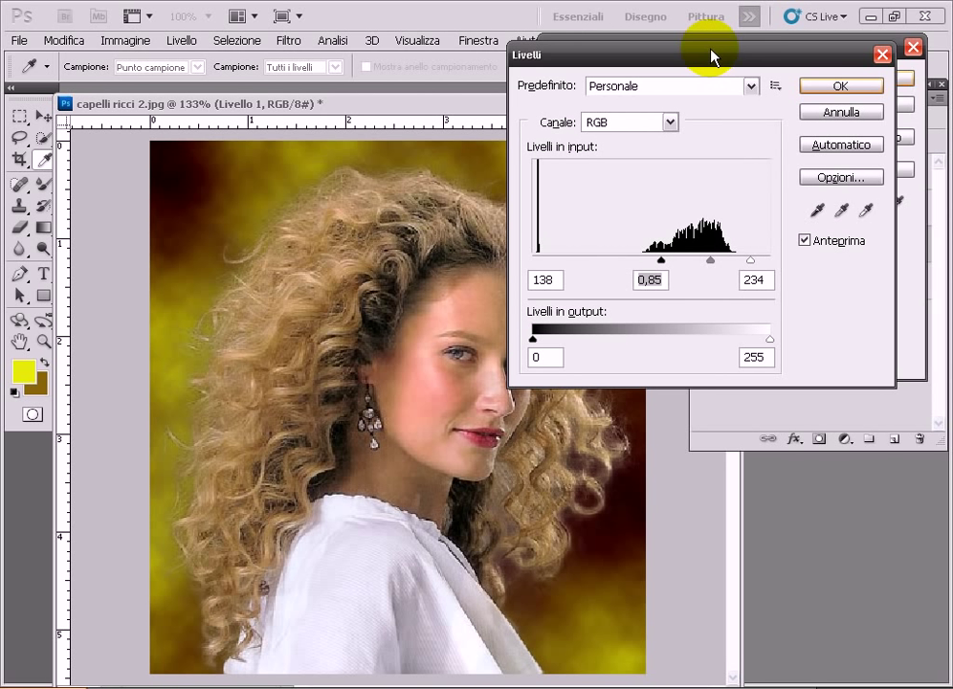
{"action": "left_click", "coordinate": [832, 86]}
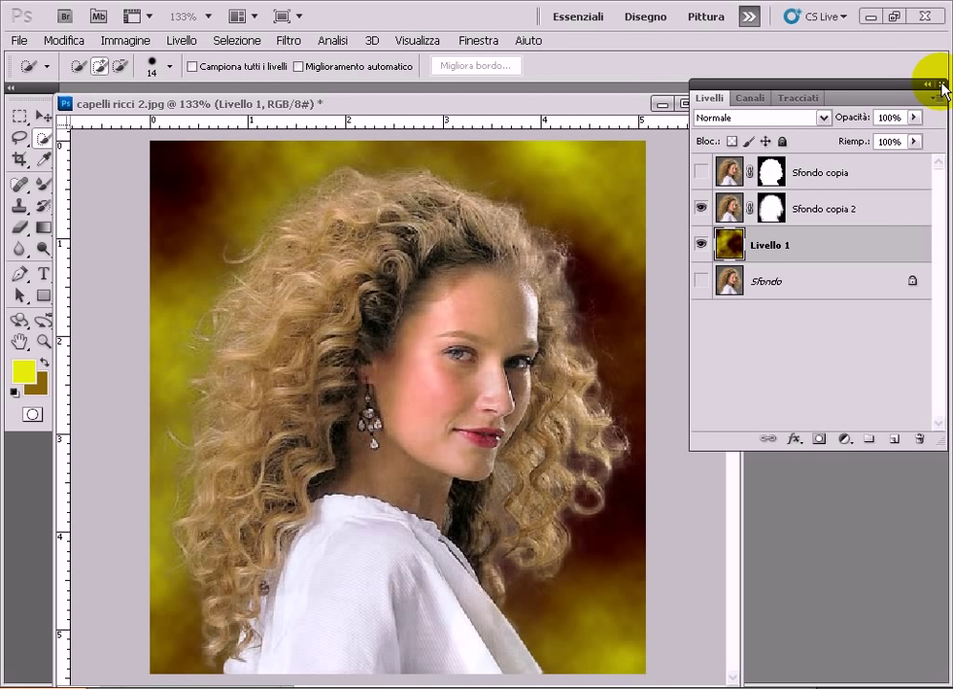
- Close the Layers panel, maximize the document, and zoom in then back to 146%
{"action": "left_click", "coordinate": [942, 86]}
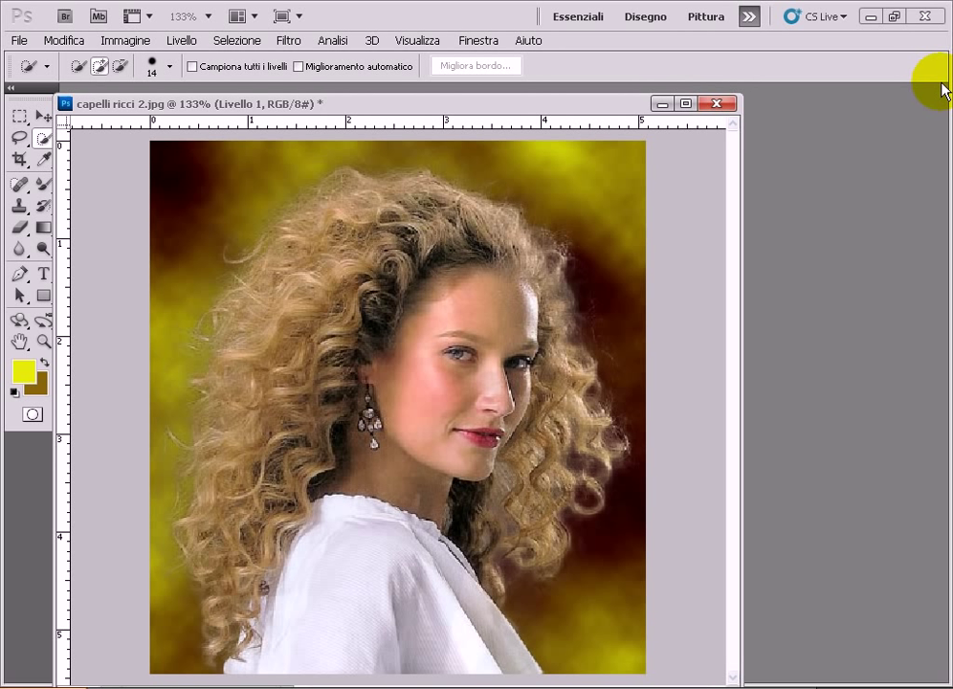
{"action": "left_click", "coordinate": [686, 104]}
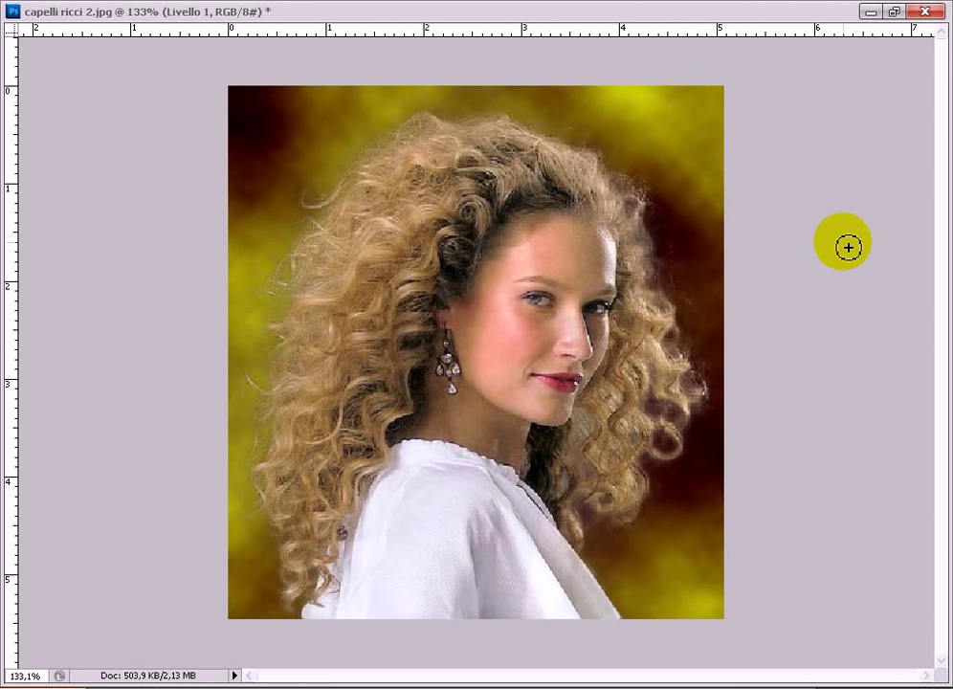
{"action": "left_click", "coordinate": [848, 247]}
{"action": "left_click", "coordinate": [848, 247]}
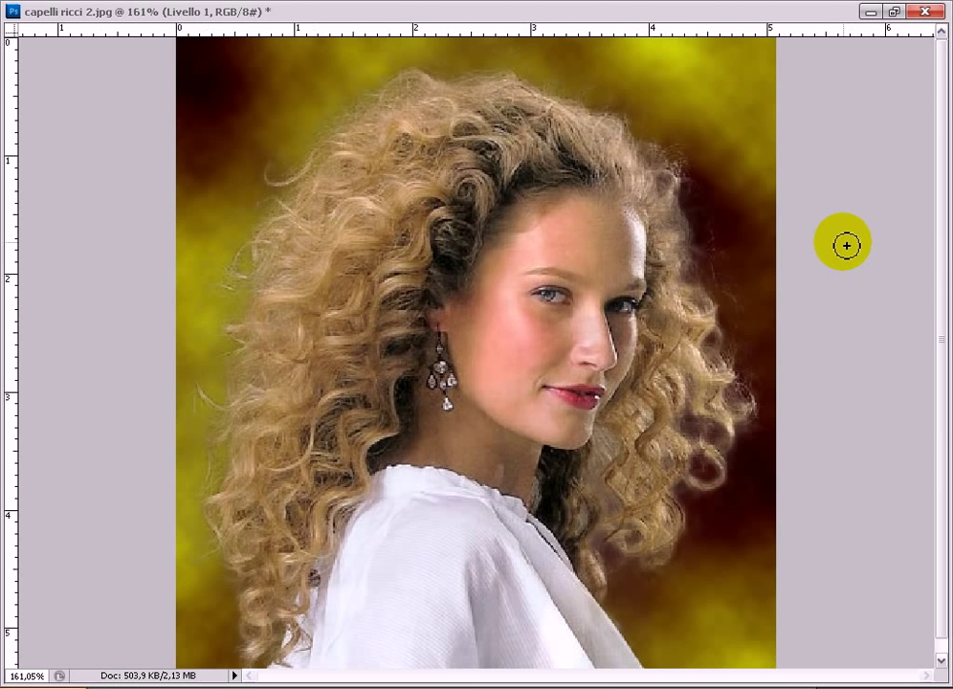
{"action": "key", "text": "ctrl+minus"}
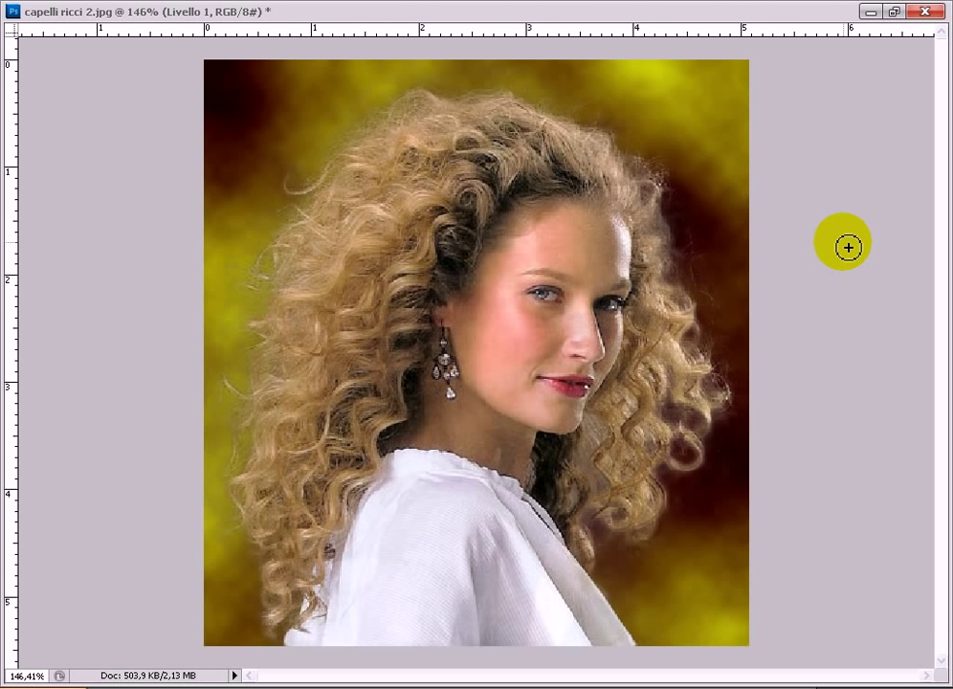